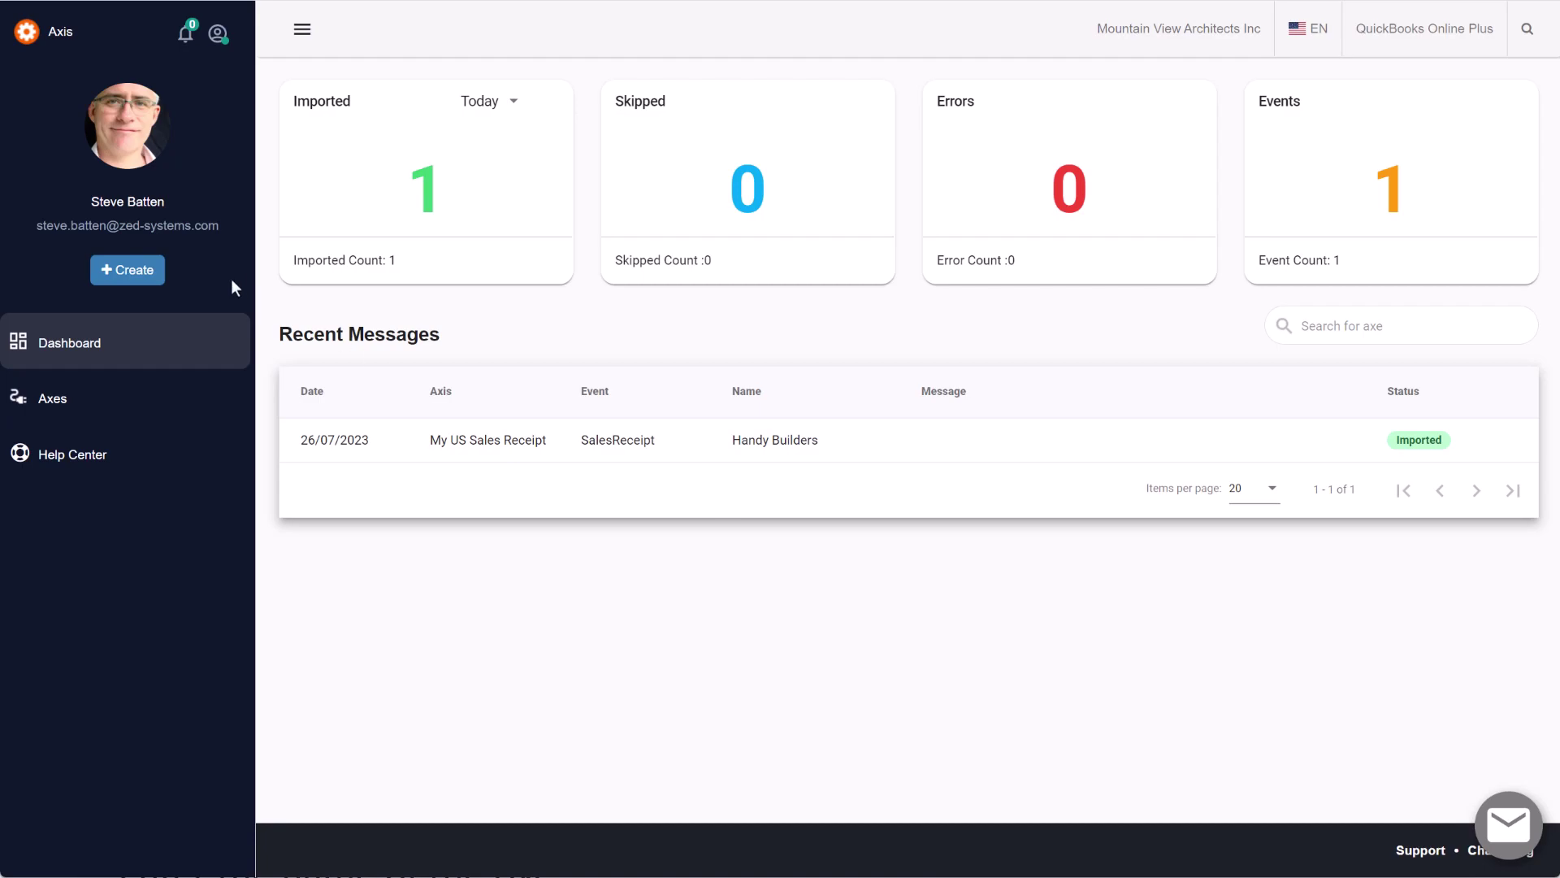
Step: Create a new axe and name it "My Demo Sales receipt"
left_click(139, 413)
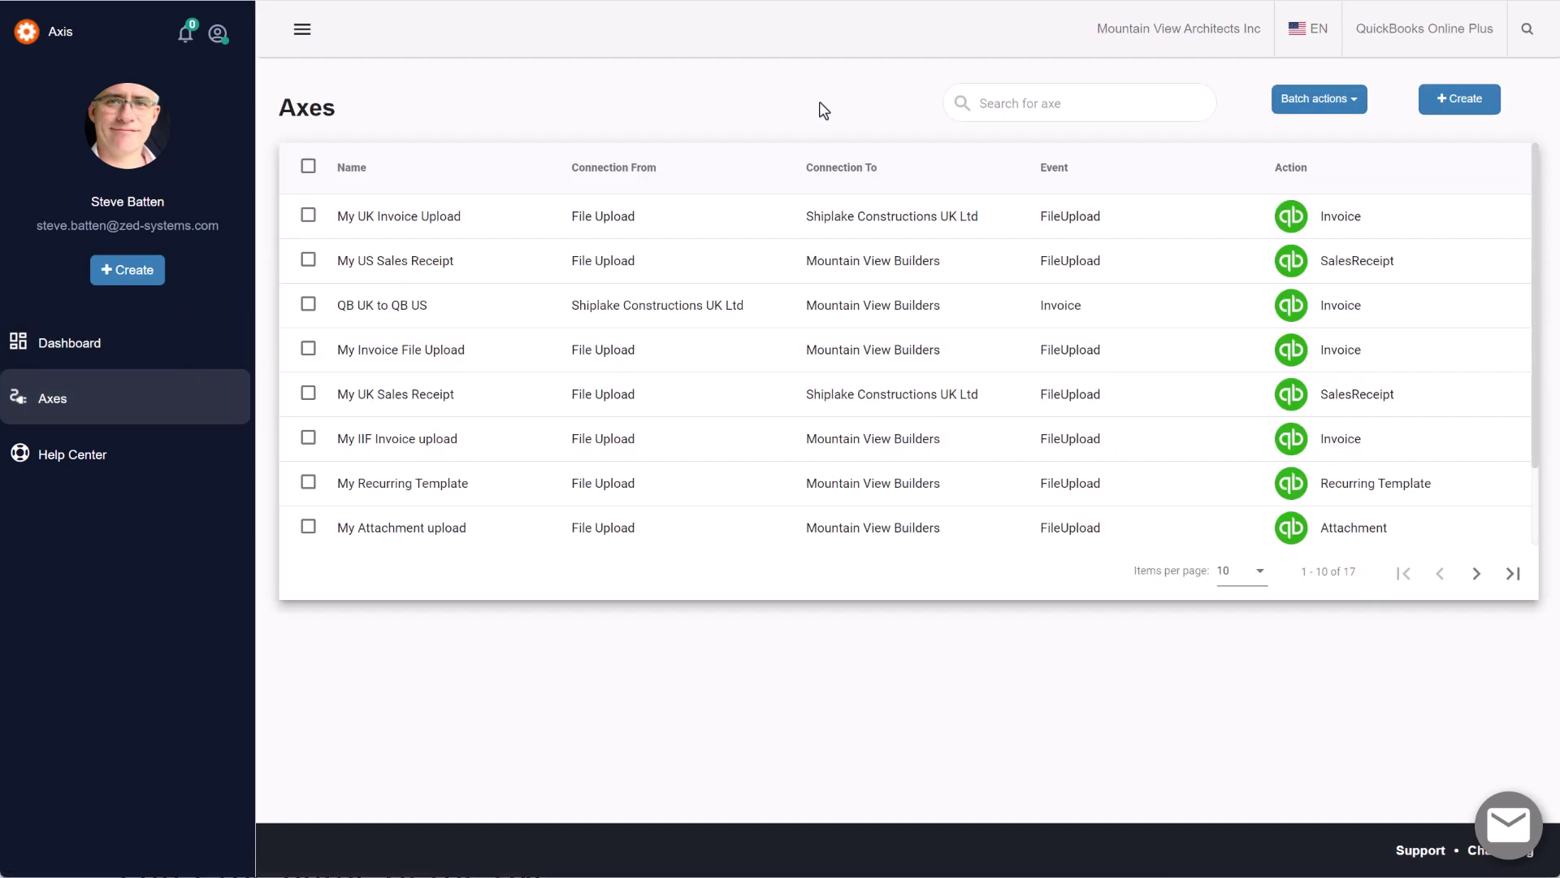
left_click(1478, 106)
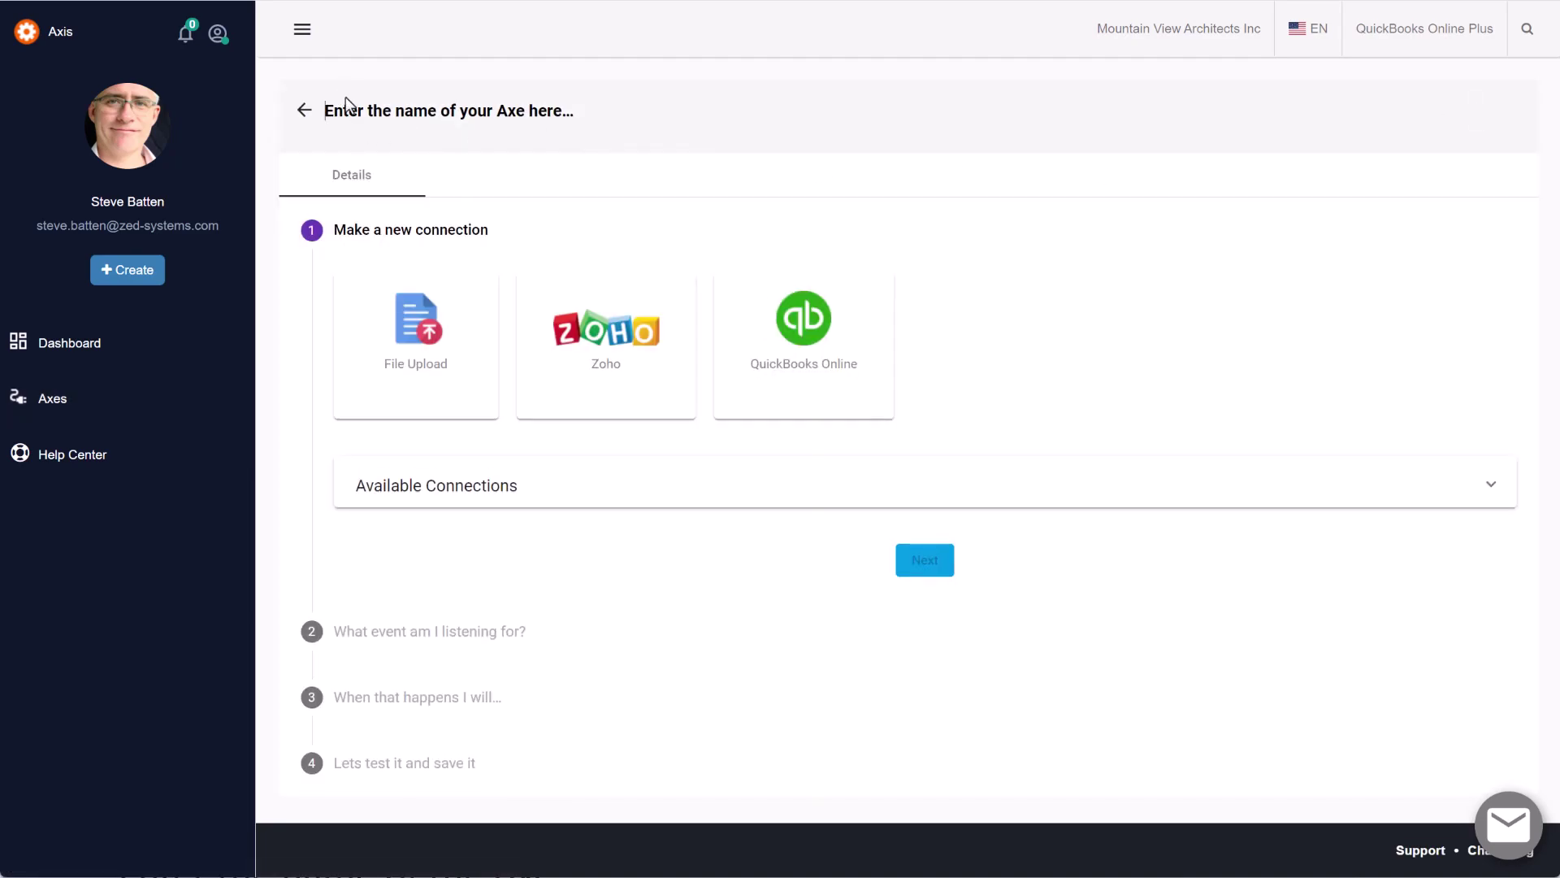
type("My Dem")
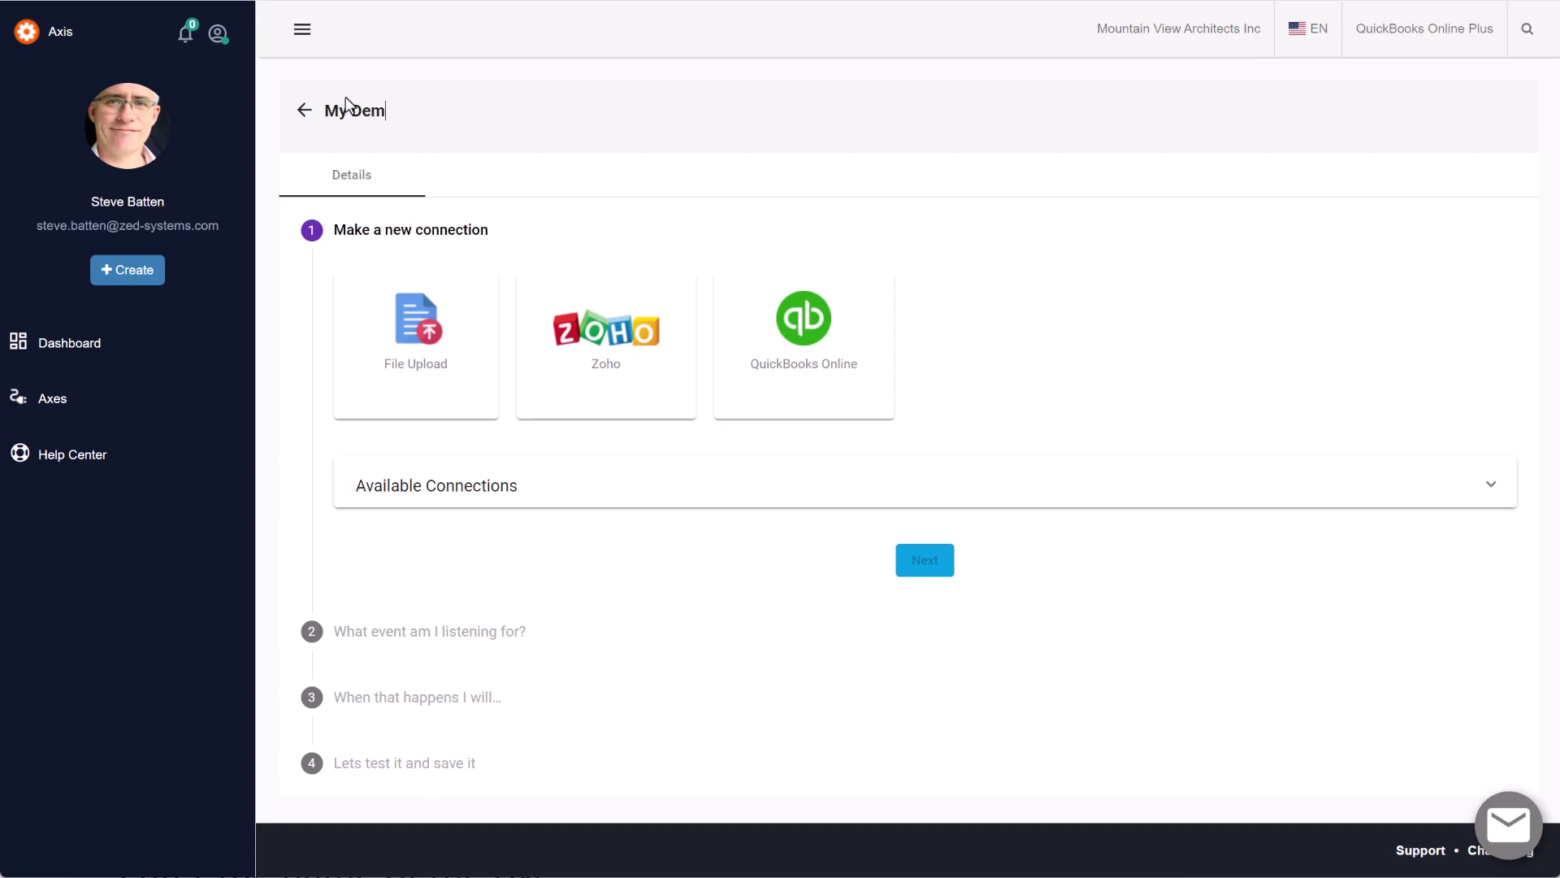
type("o Sales receipt")
Step: Upload Sales_Receipts.txt from the Test Data folder as the axe's file connection and continue to the event settings
left_click(431, 362)
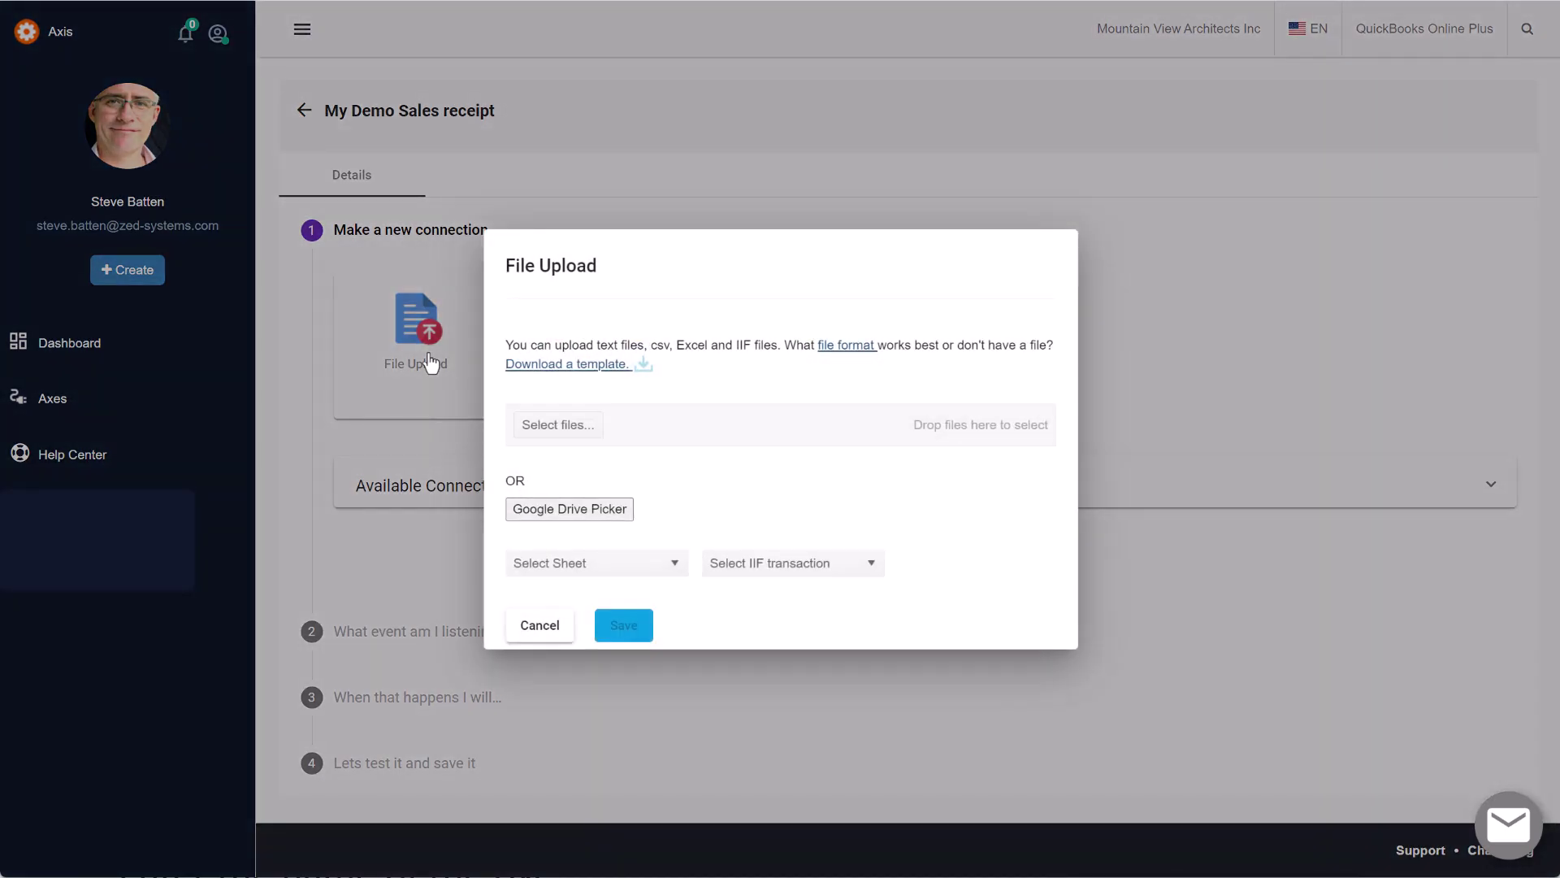
left_click(535, 433)
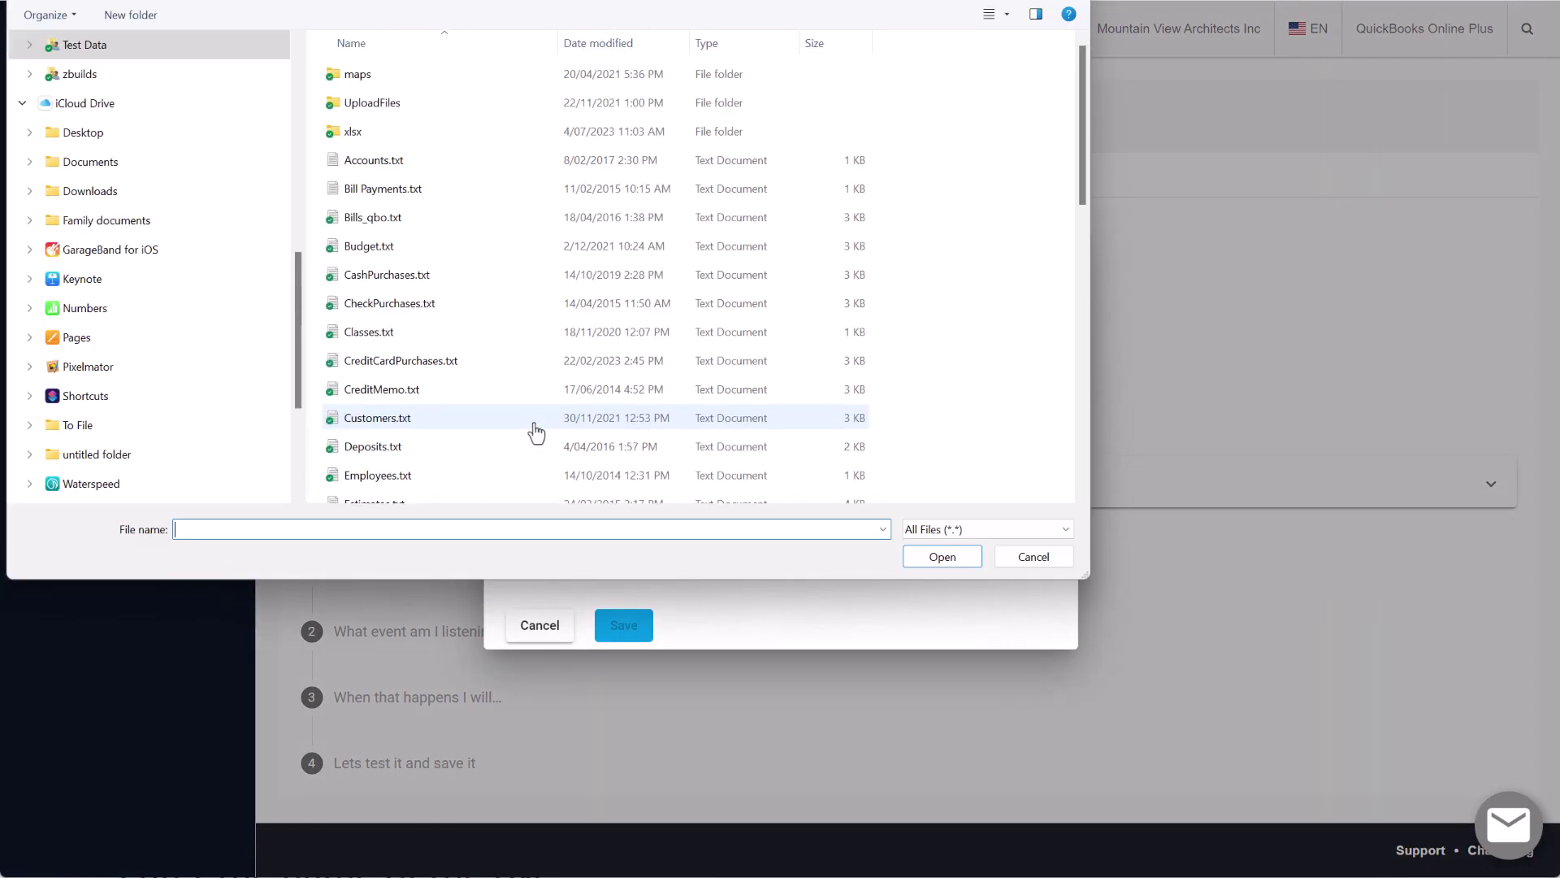
scroll(500, 439, "down", 1)
scroll(502, 439, "down", 4)
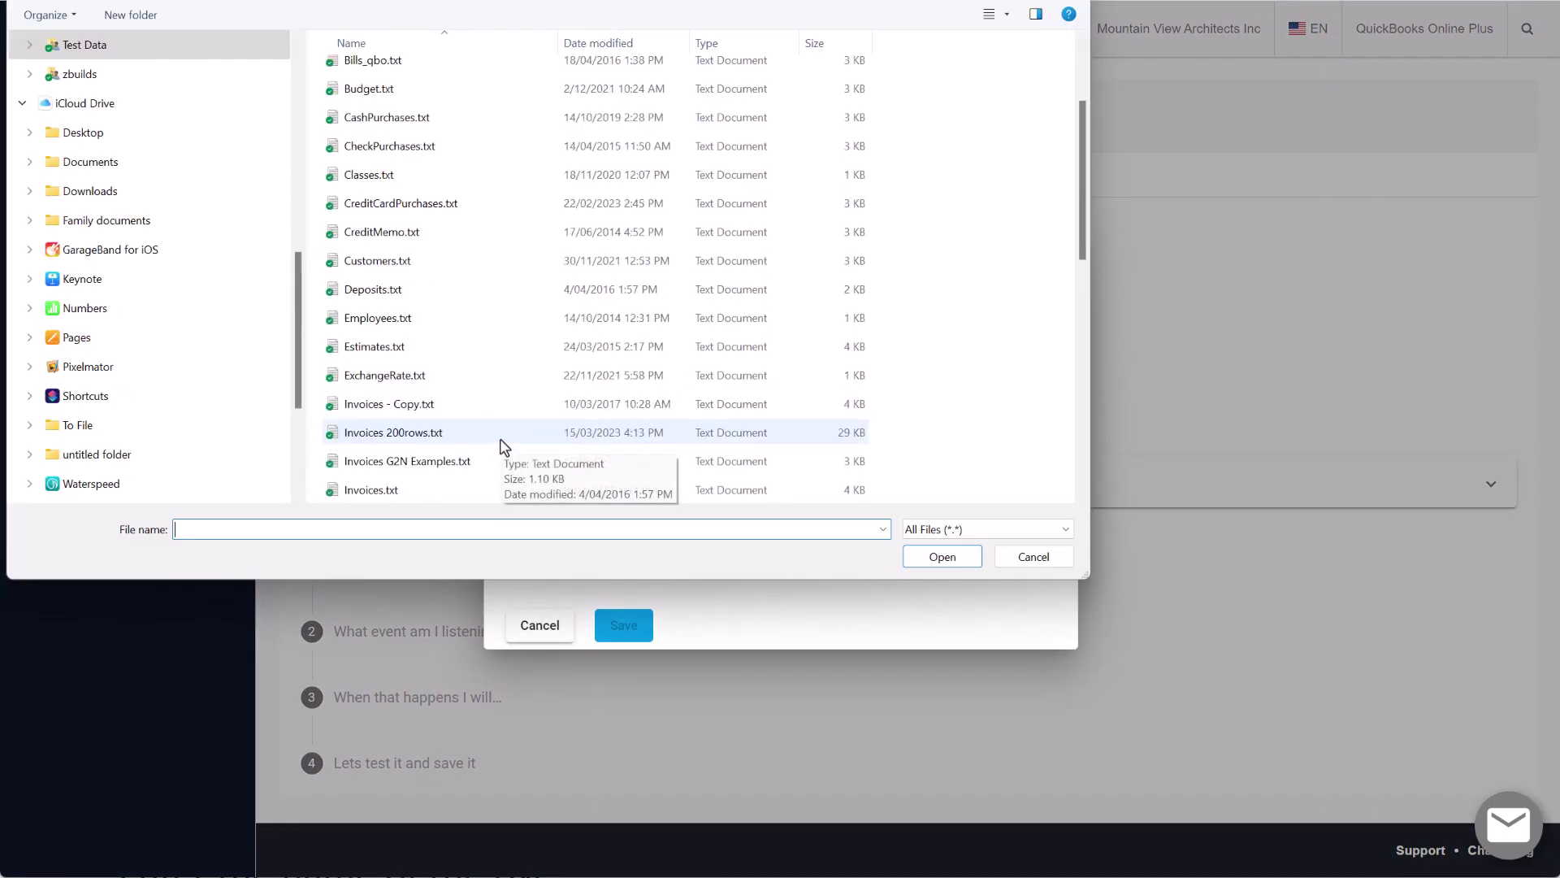
scroll(500, 439, "down", 2)
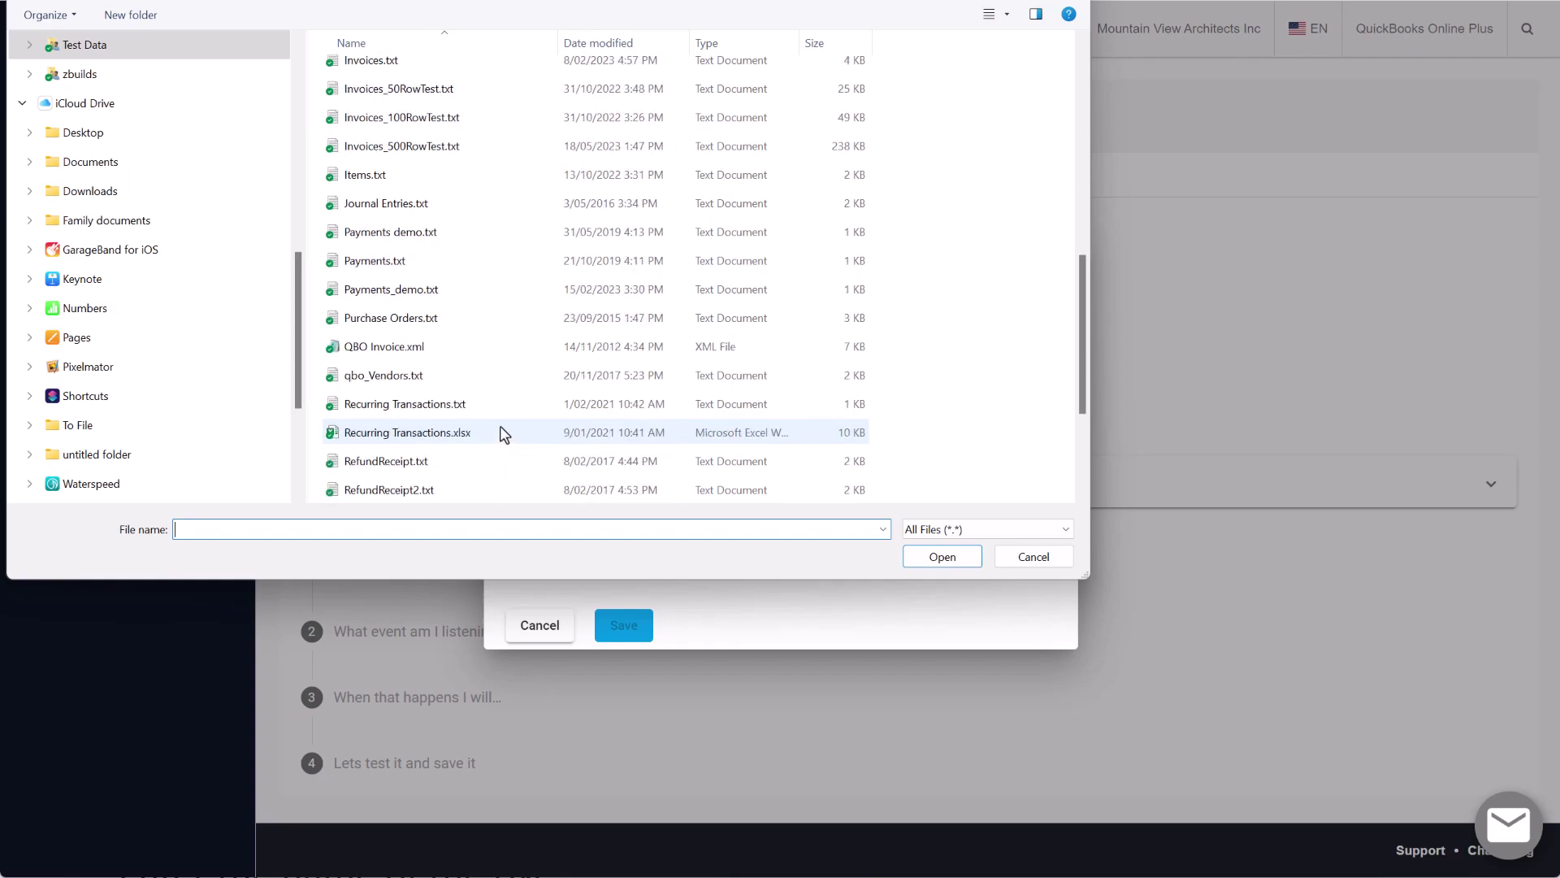
scroll(506, 433, "down", 1)
left_click(507, 432)
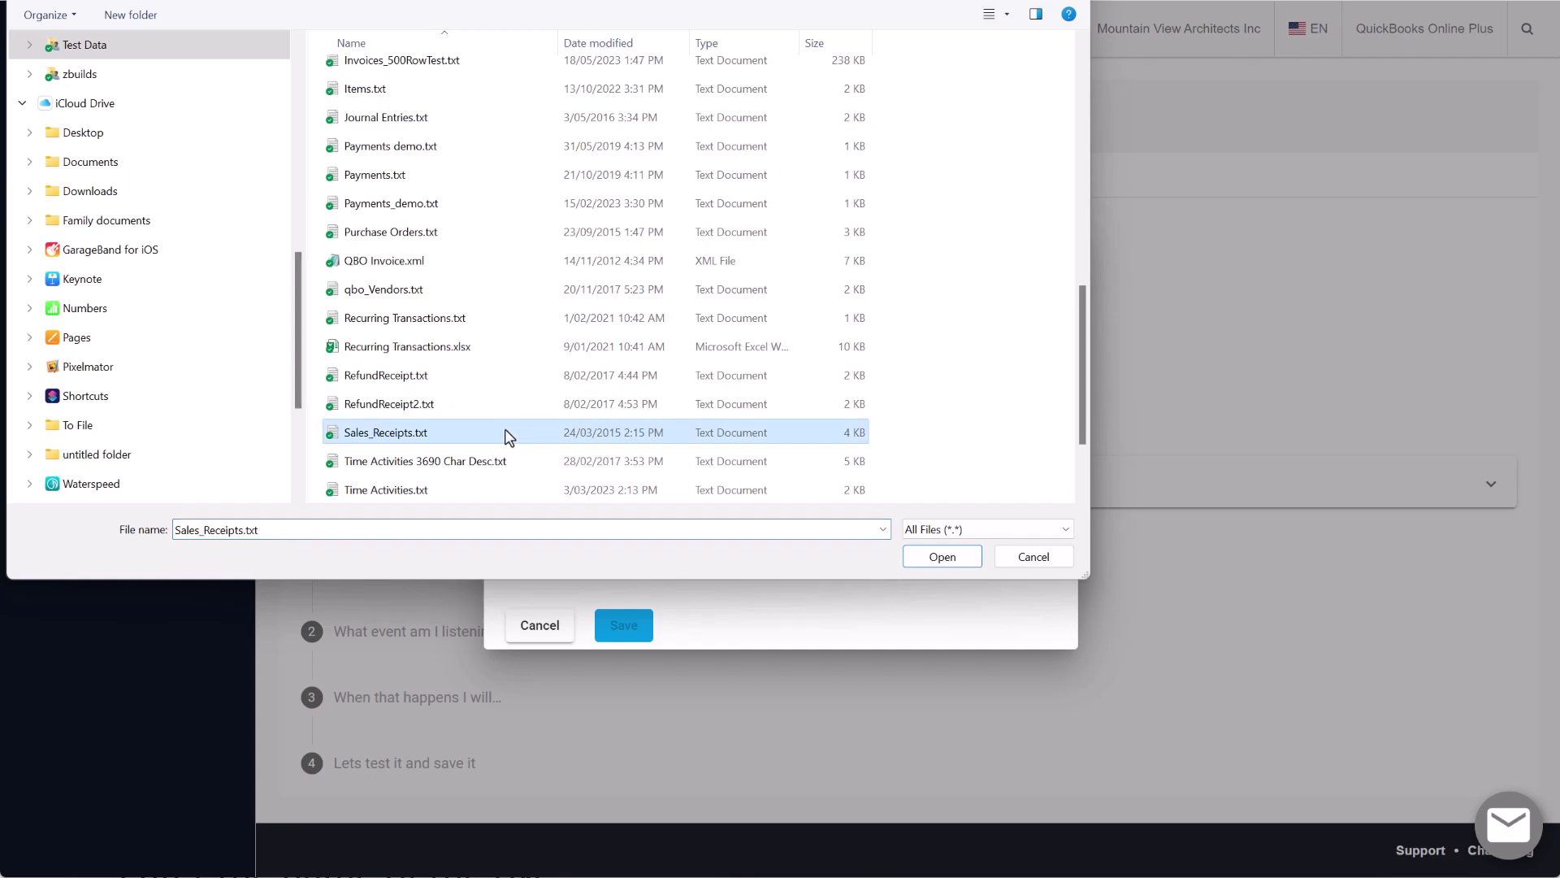
left_click(927, 559)
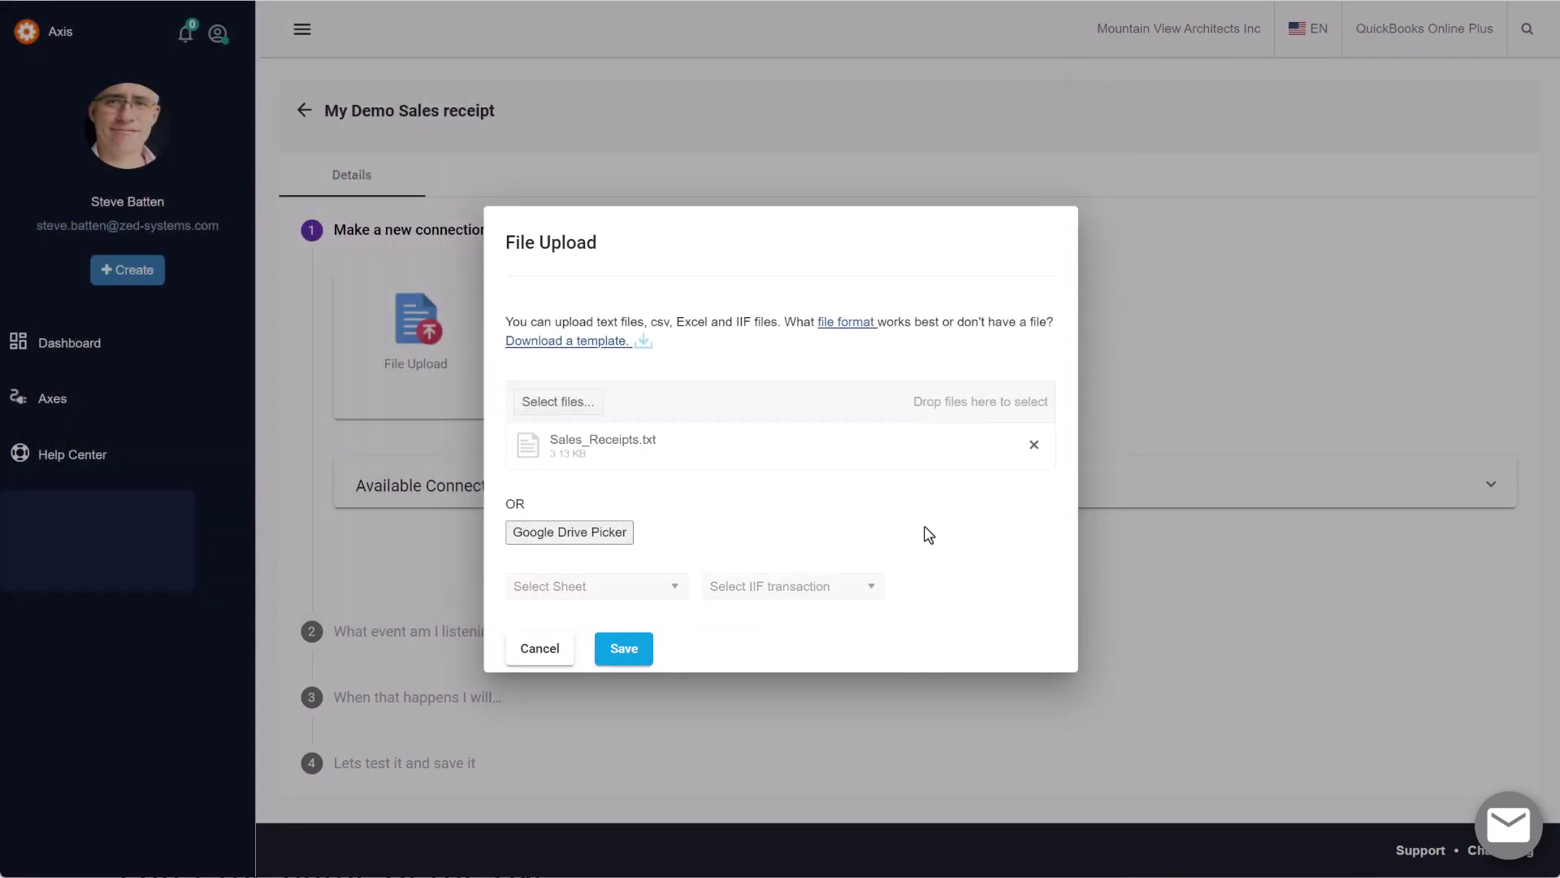
left_click(631, 652)
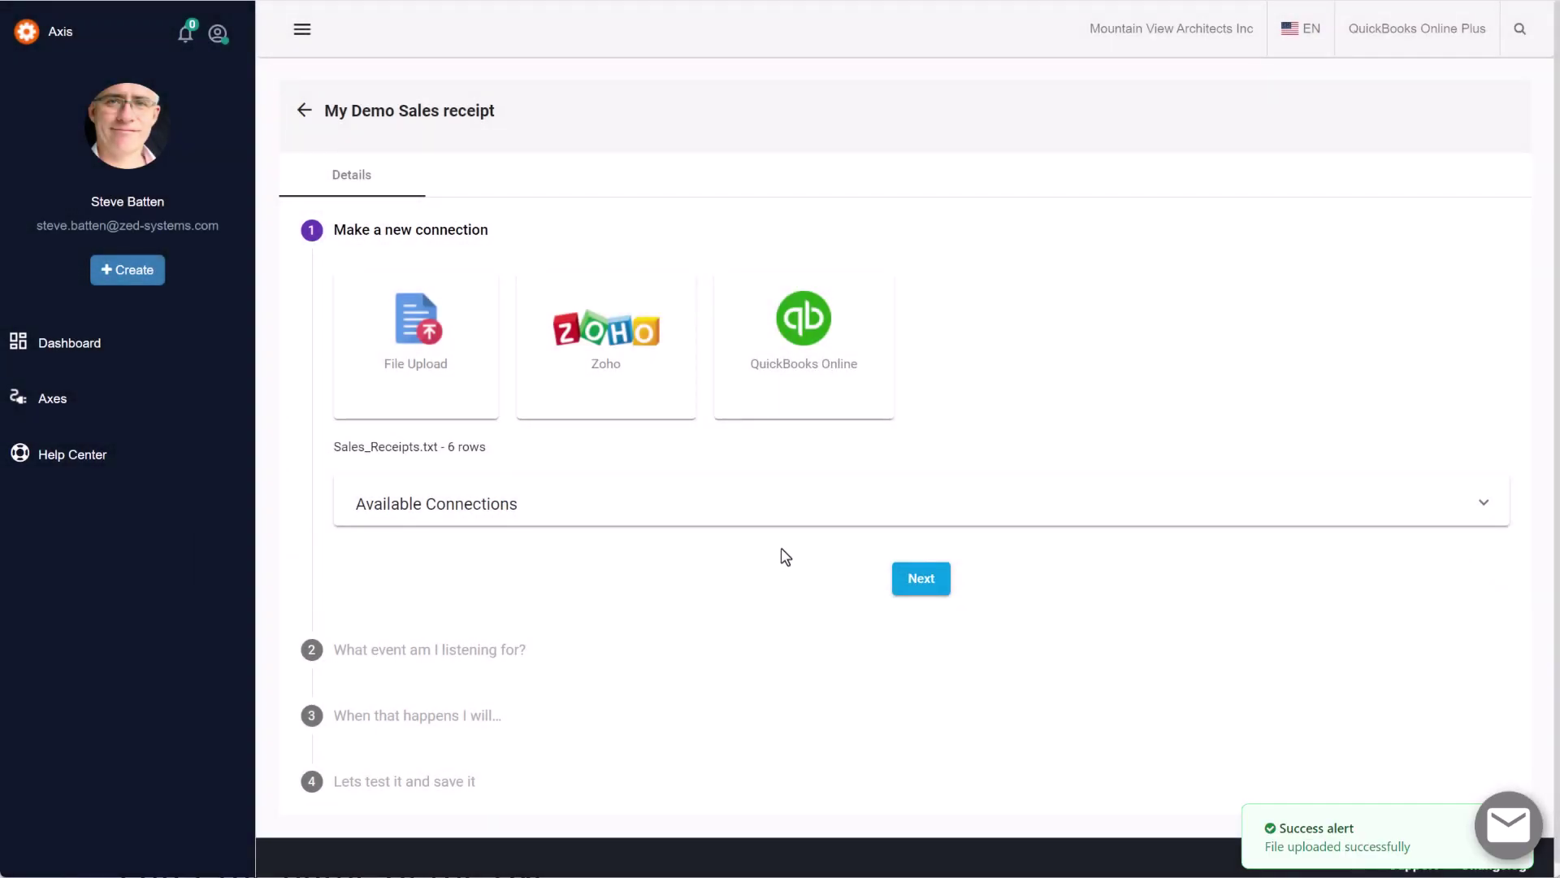
left_click(922, 579)
Step: Set the event so that a FileUpload creates a SalesReceipt in QuickBooks, and continue to the field mapping
left_click(644, 376)
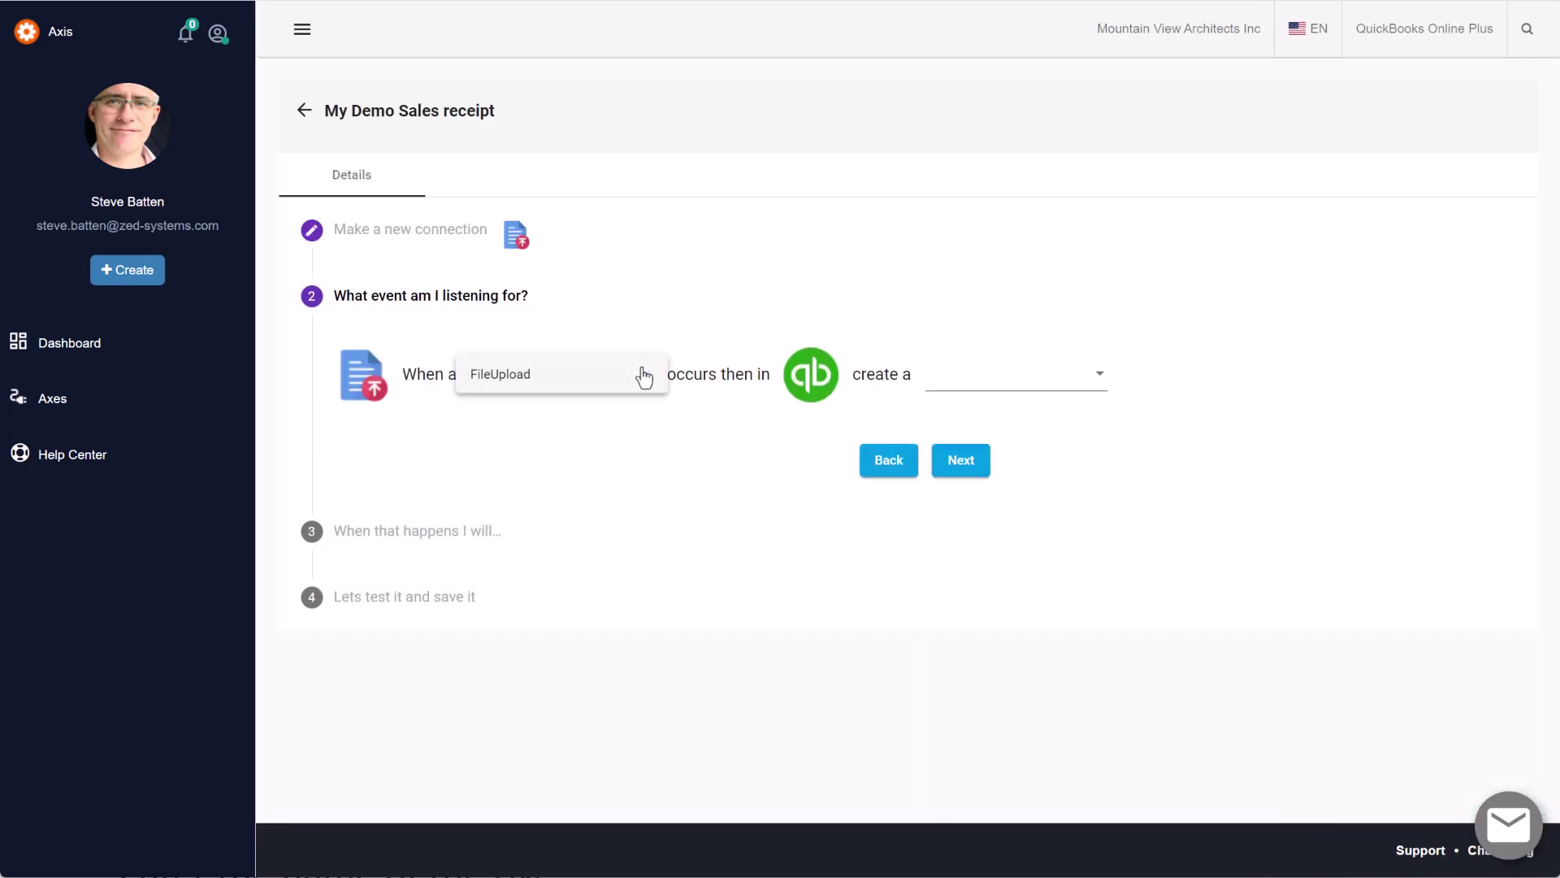
left_click(617, 374)
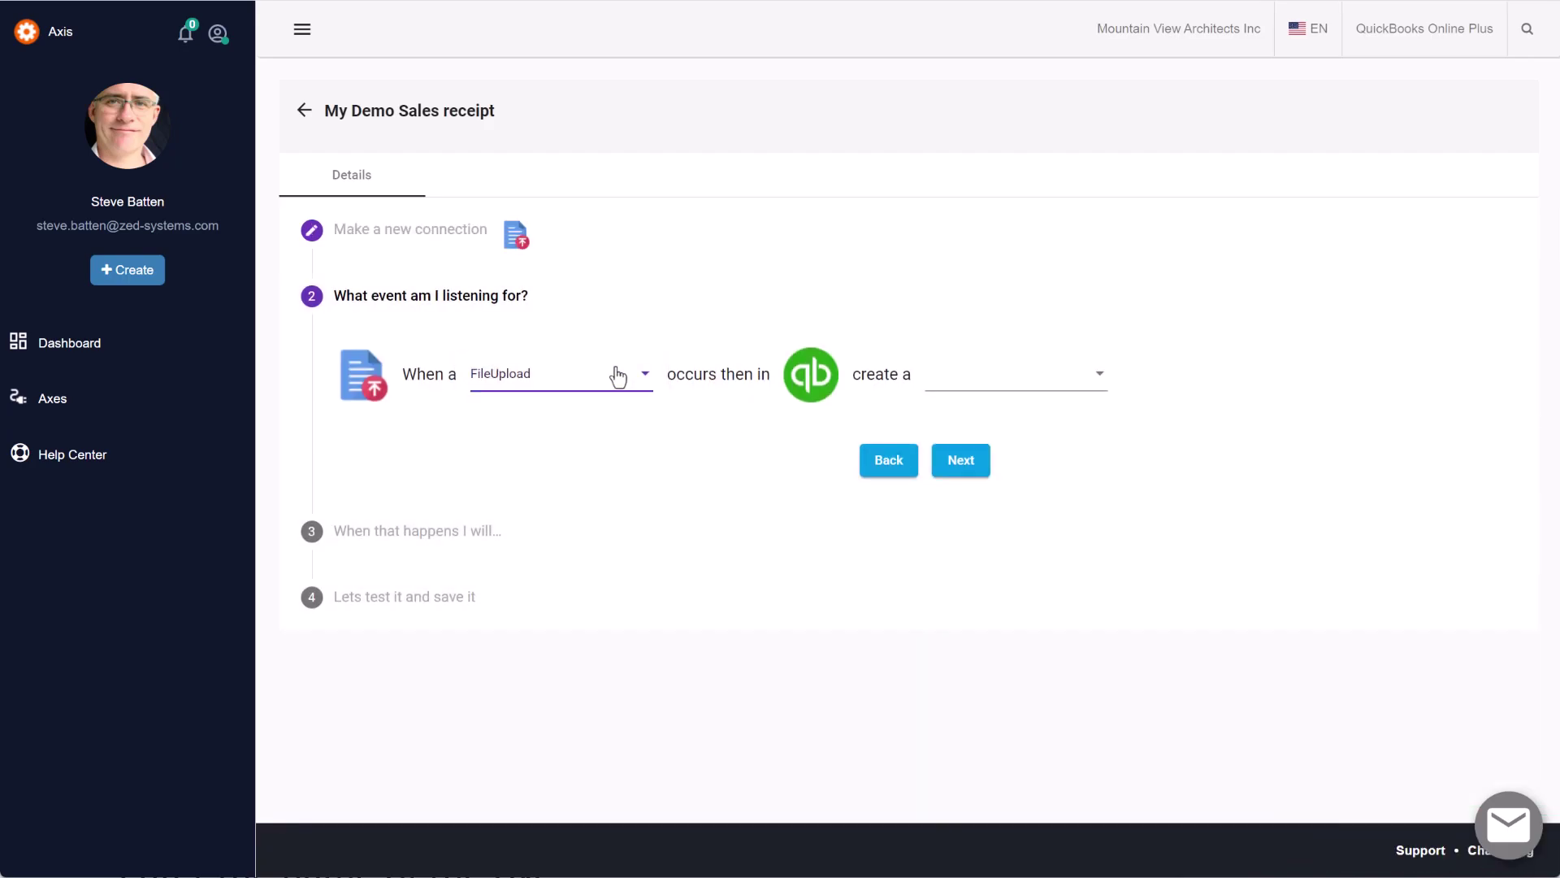
left_click(999, 385)
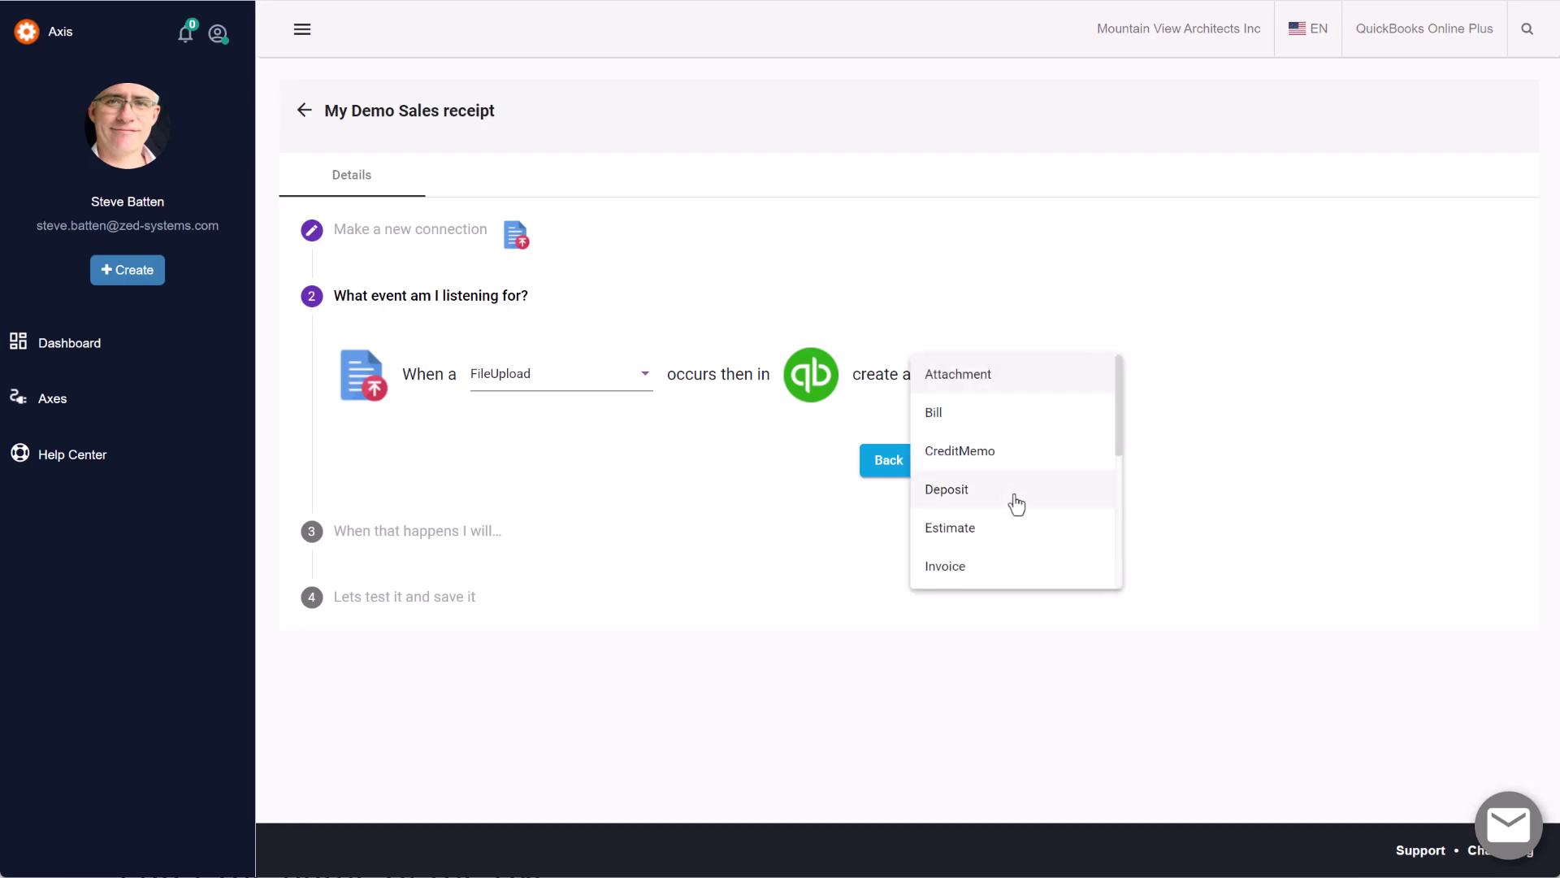
scroll(1016, 528, "down", 5)
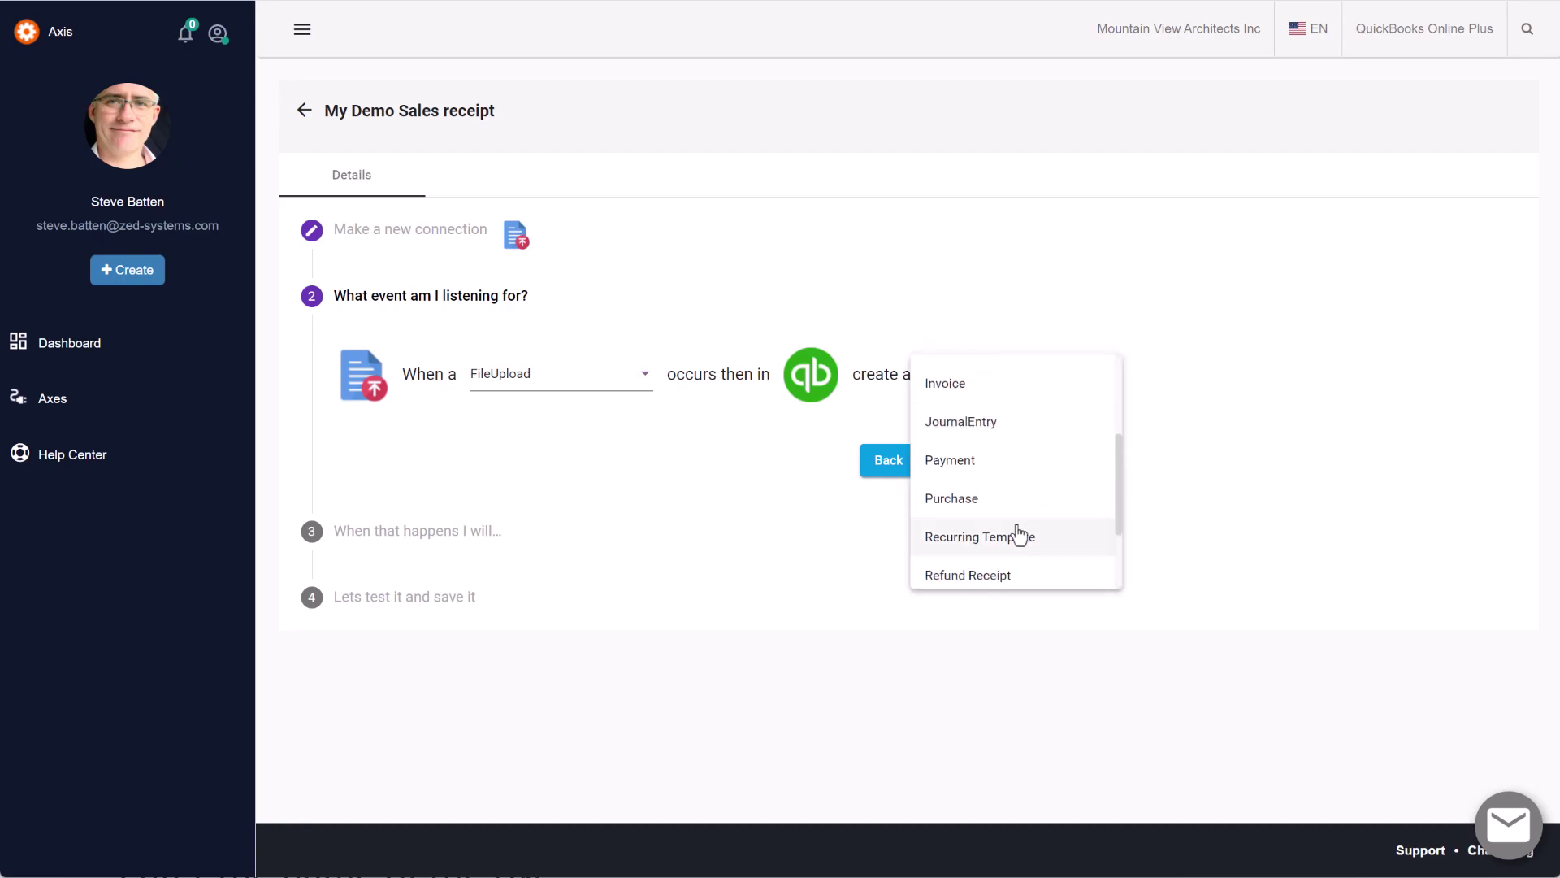
scroll(1019, 534, "down", 2)
left_click(1008, 524)
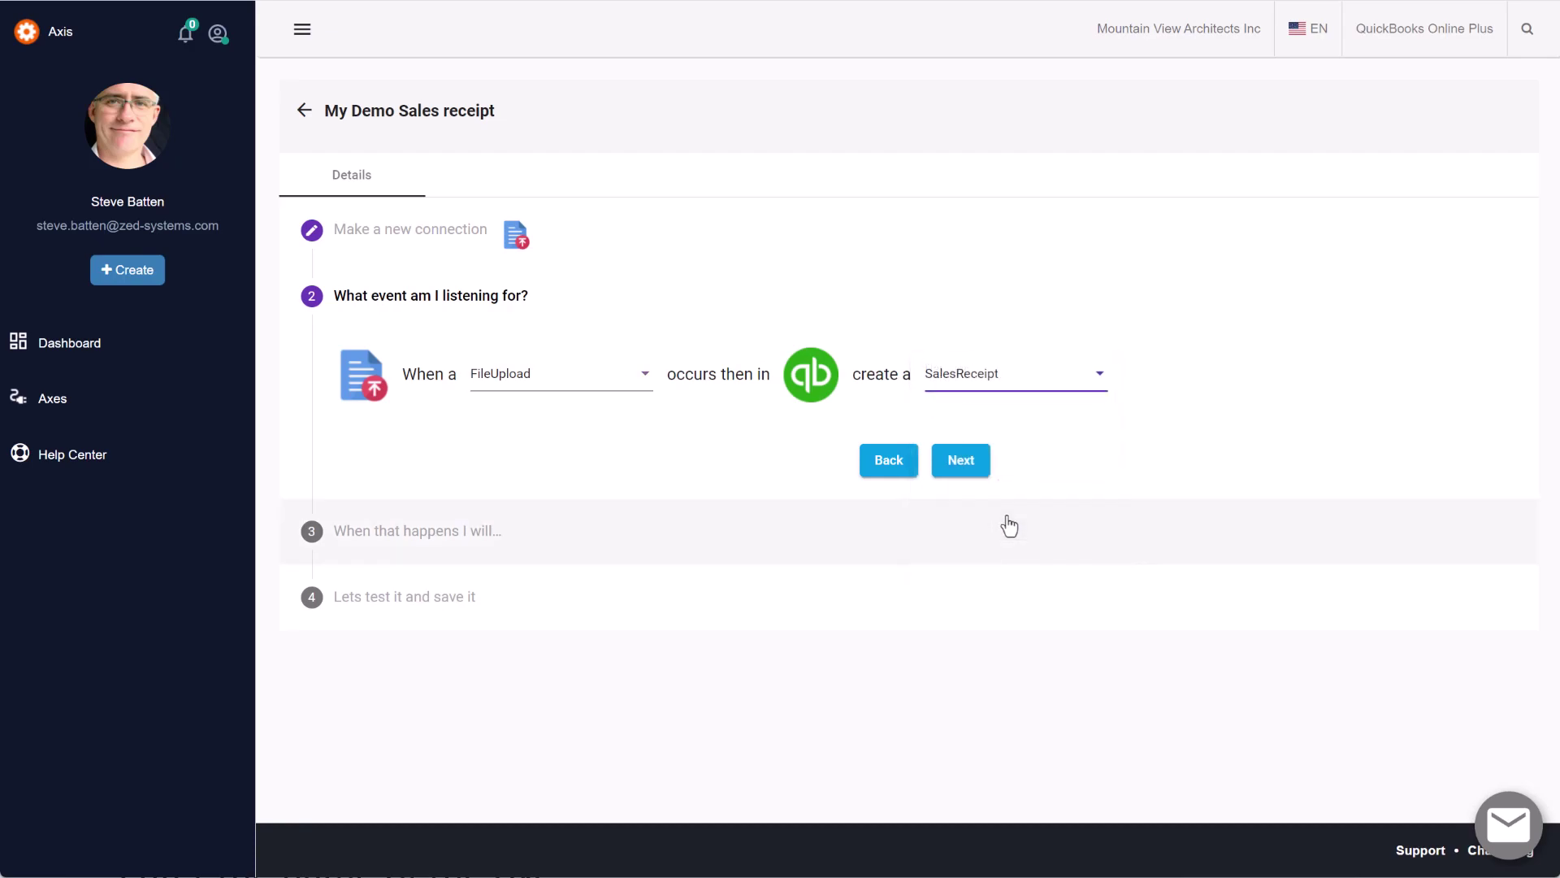
left_click(961, 461)
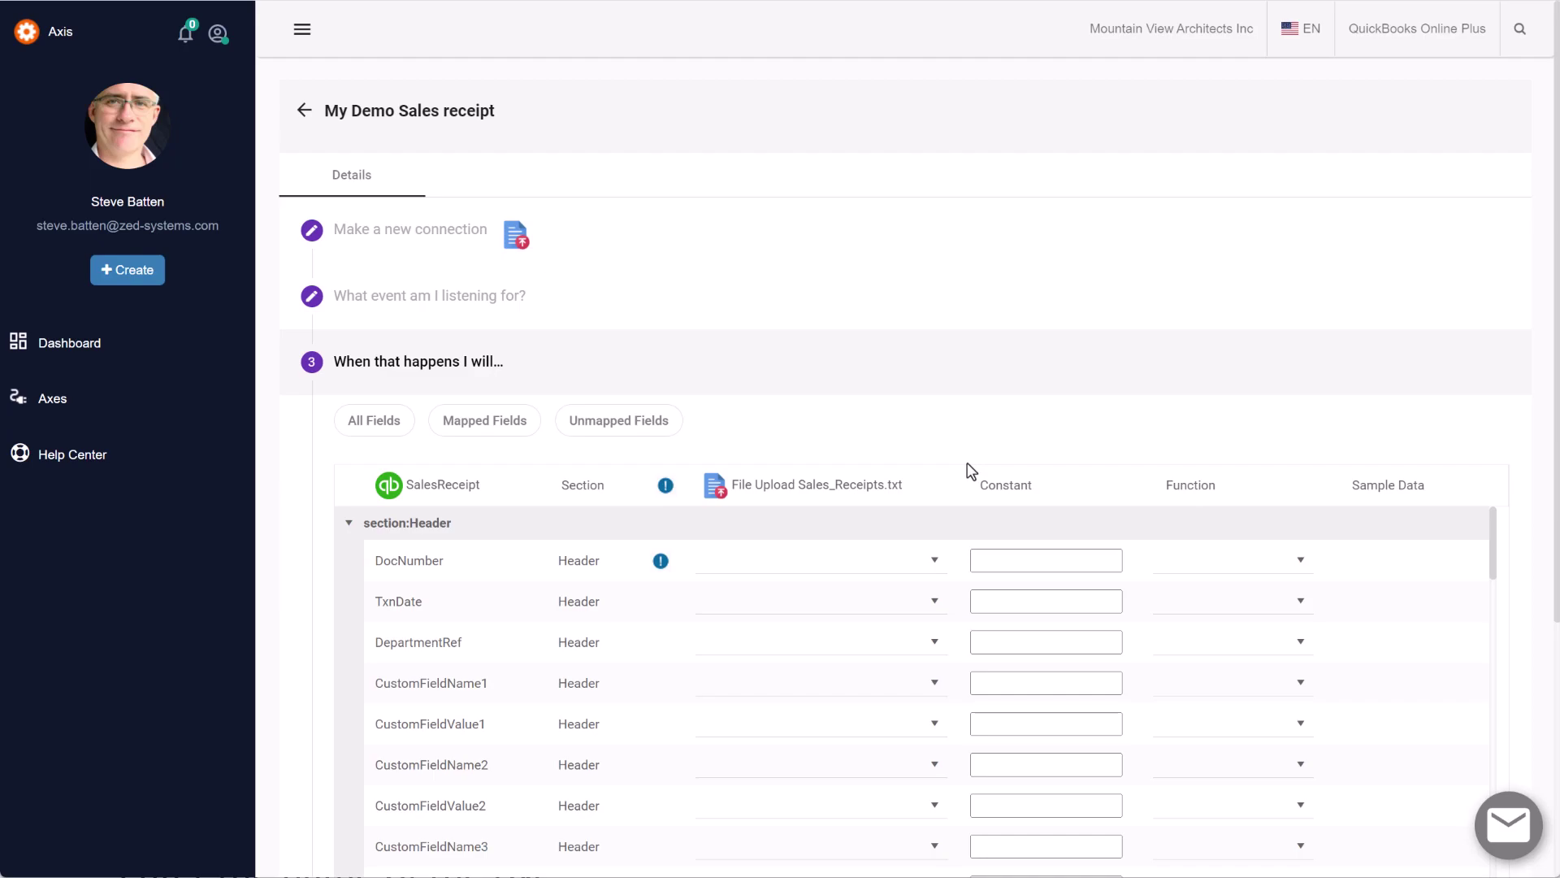
Step: Map the header field DocNumber to the file's Ref Number column and TxnDate to Txn Date
left_click(931, 559)
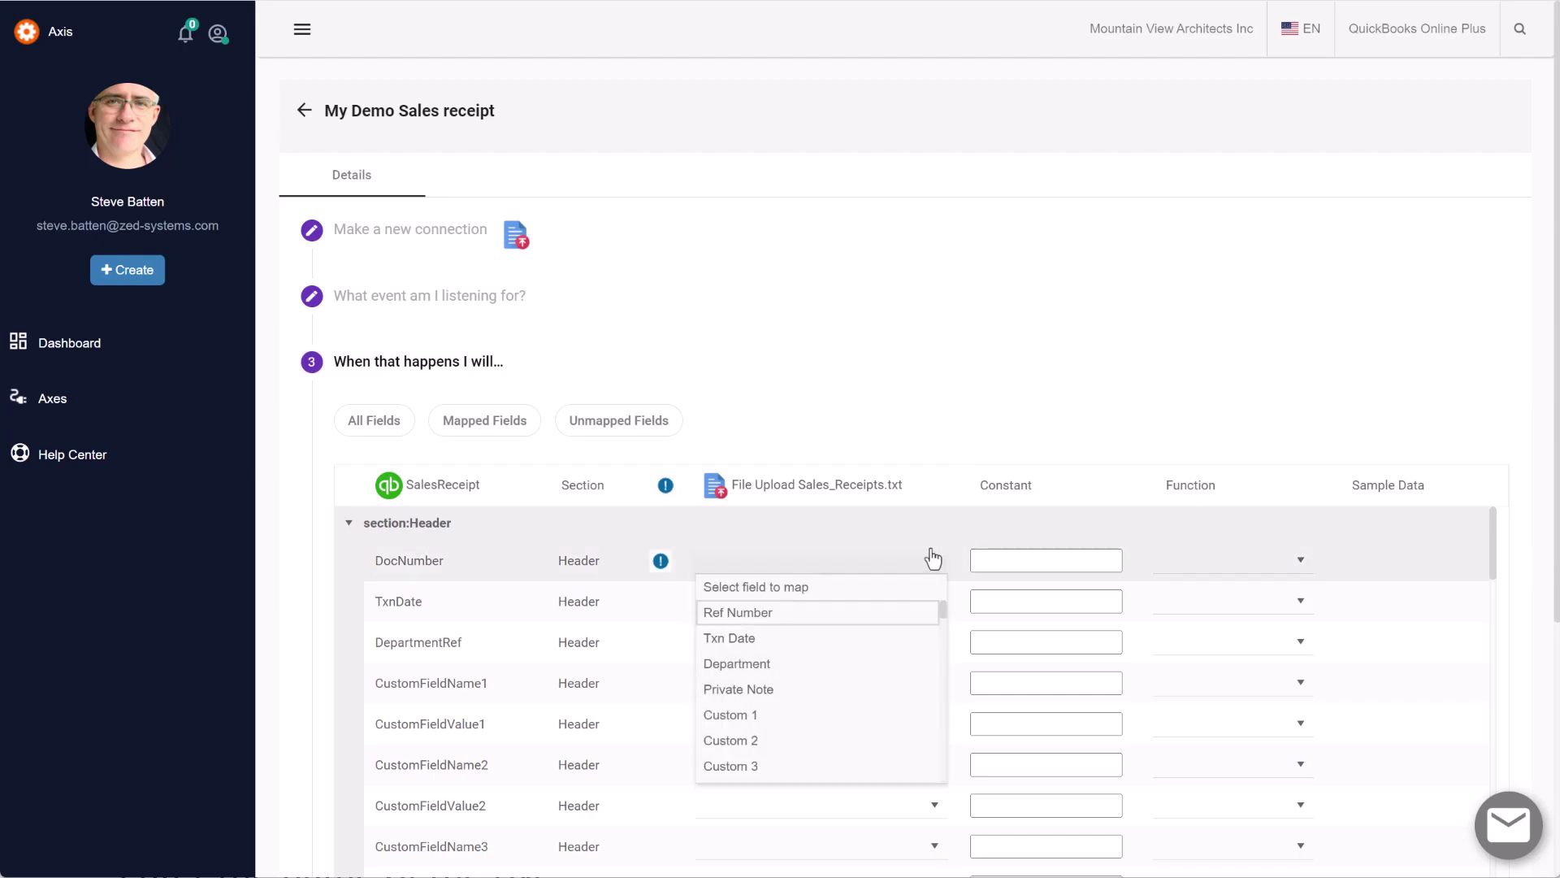
left_click(881, 614)
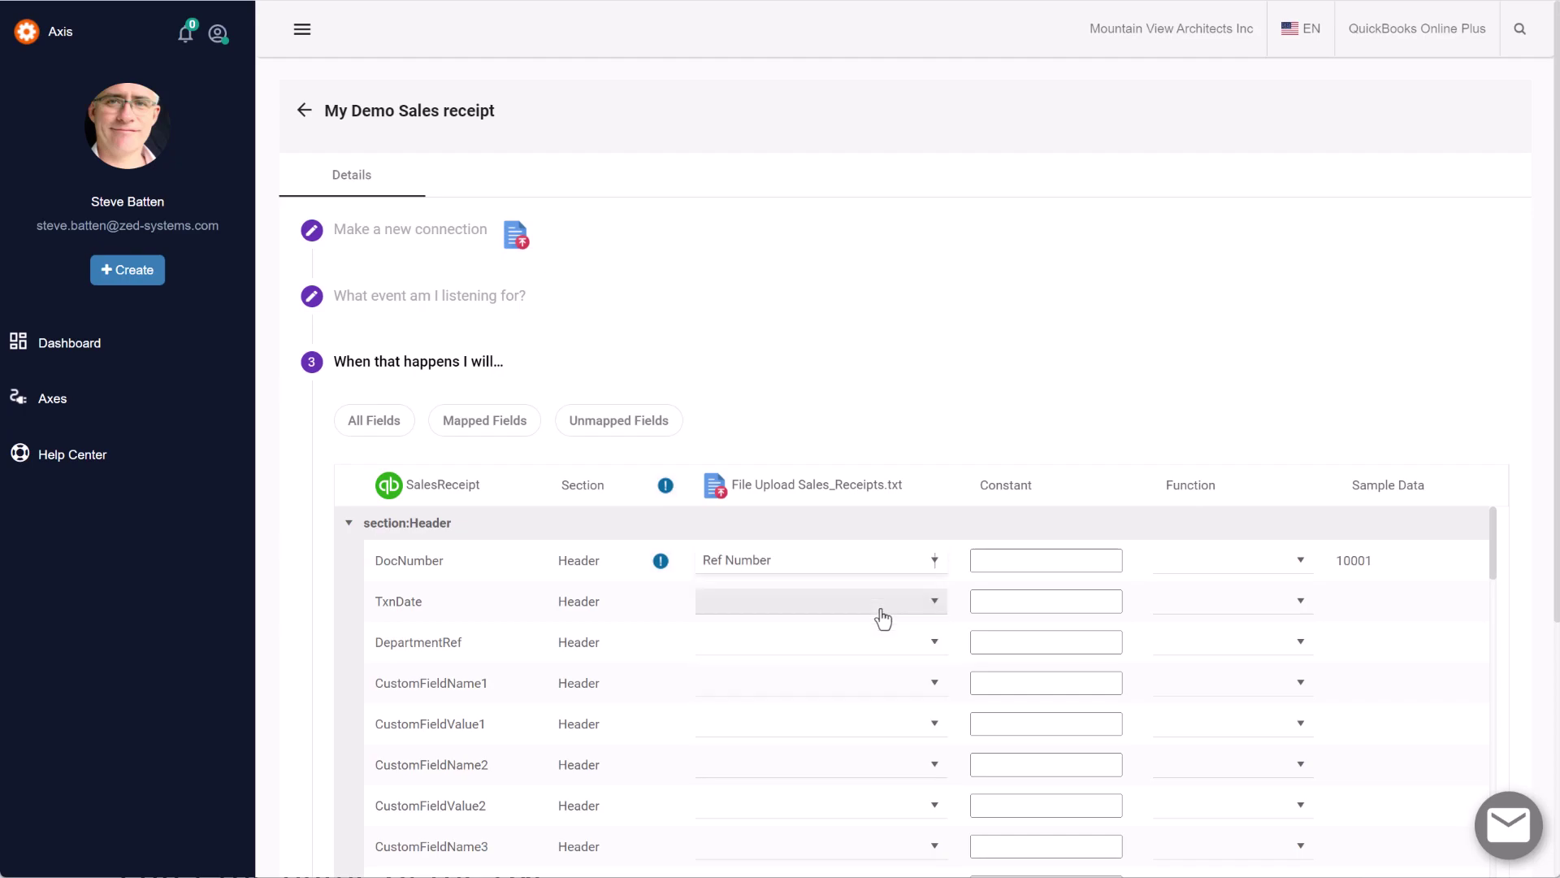
left_click(907, 606)
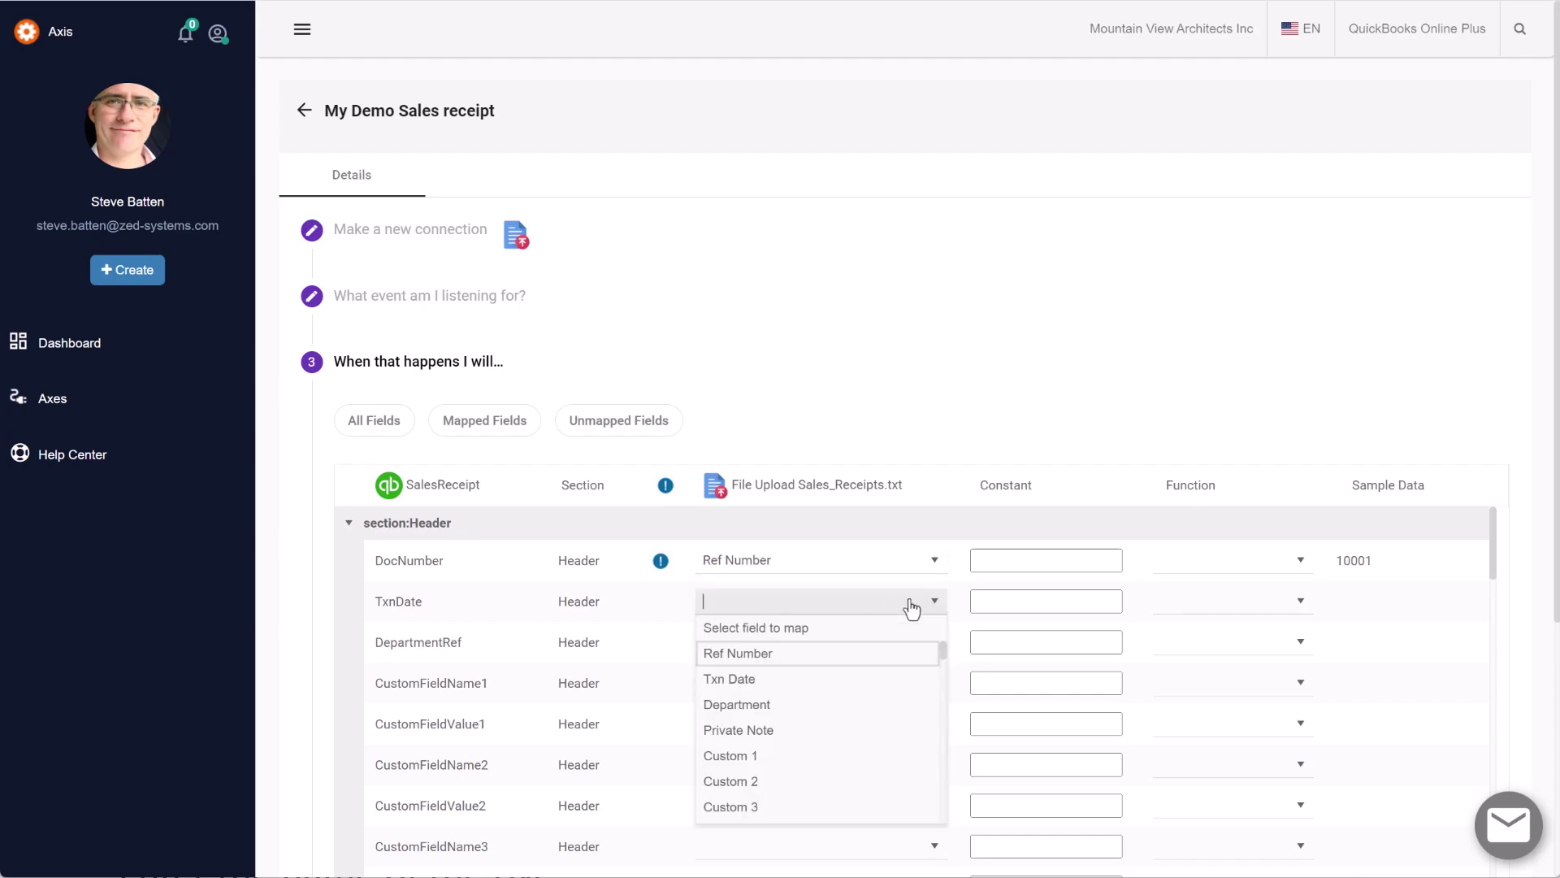
left_click(842, 691)
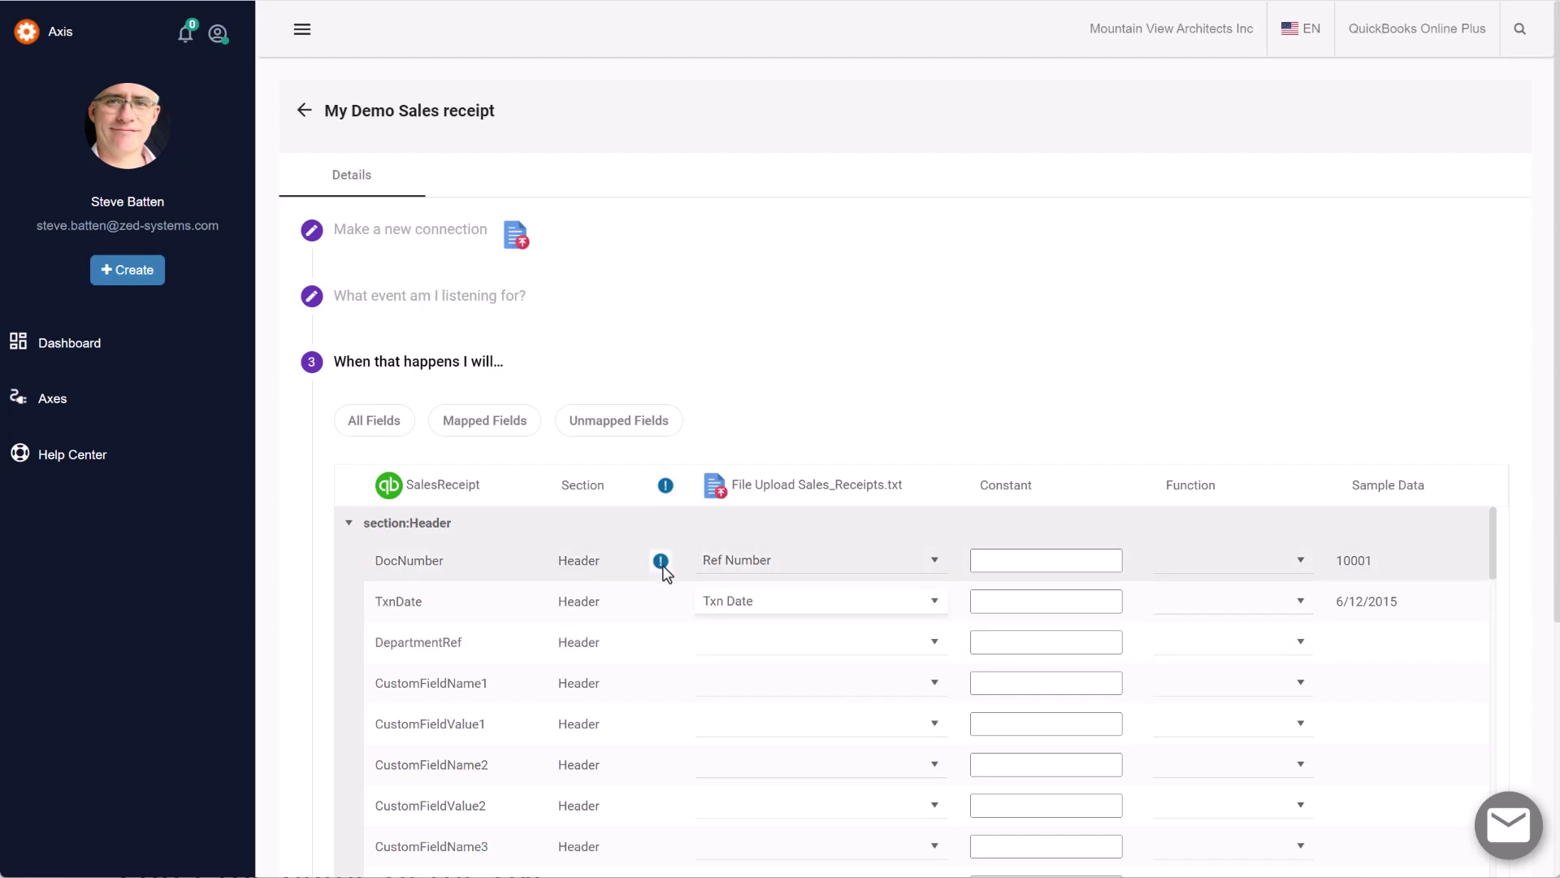
Step: Map the required customer fully qualified name field in the header section to the CustomerRef column
scroll(675, 592, "down", 6)
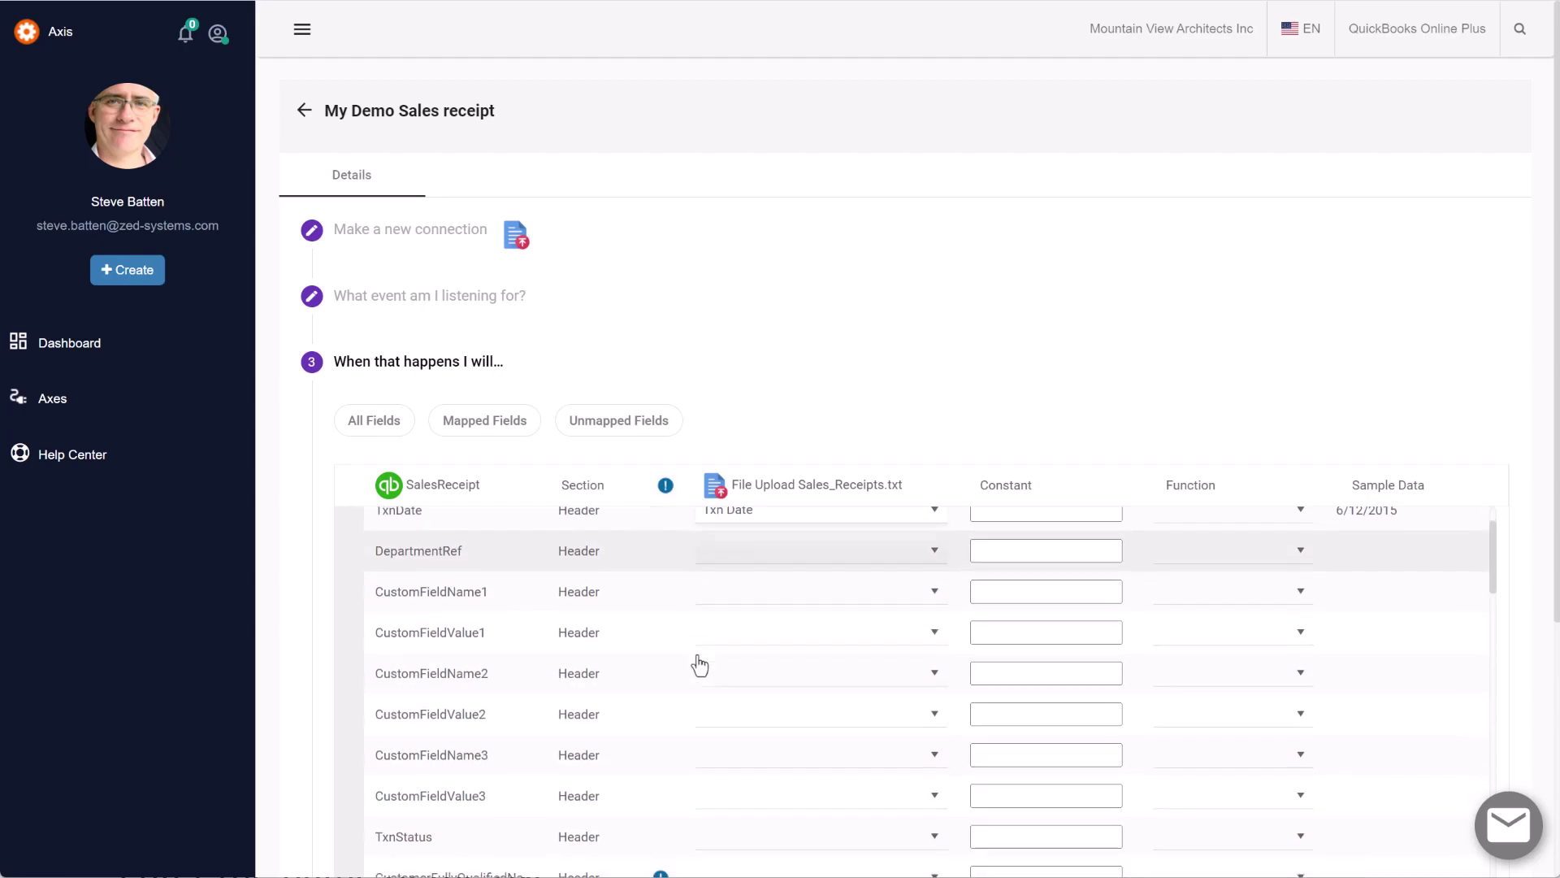
left_click(715, 513)
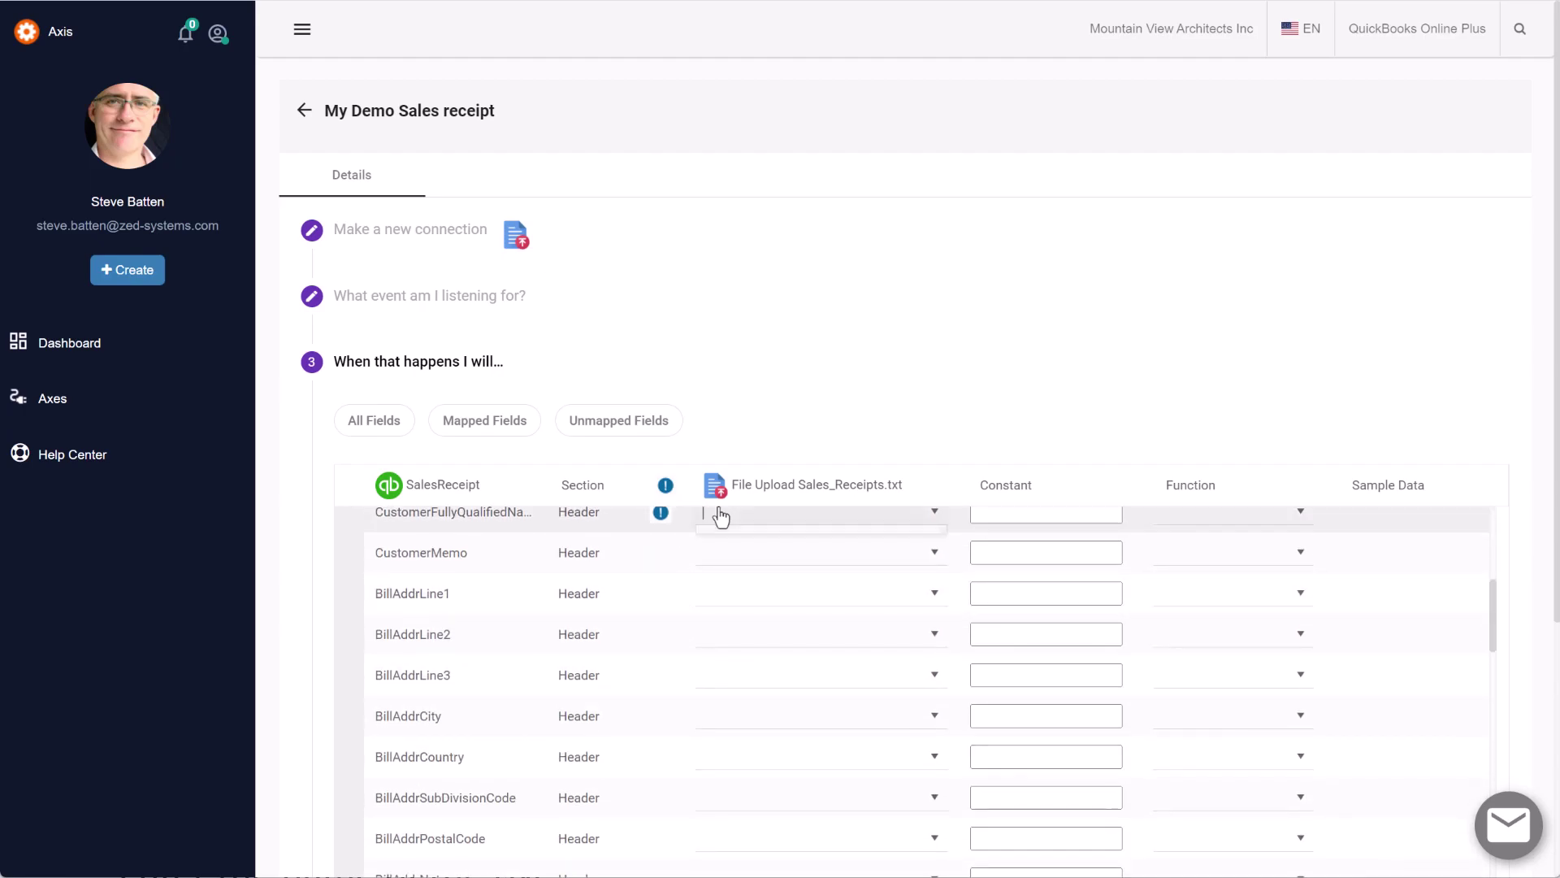
key("Down")
key("Down")
key("Down")
key("Down")
key("Down")
key("Down")
key("Down")
key("Down")
key("Down")
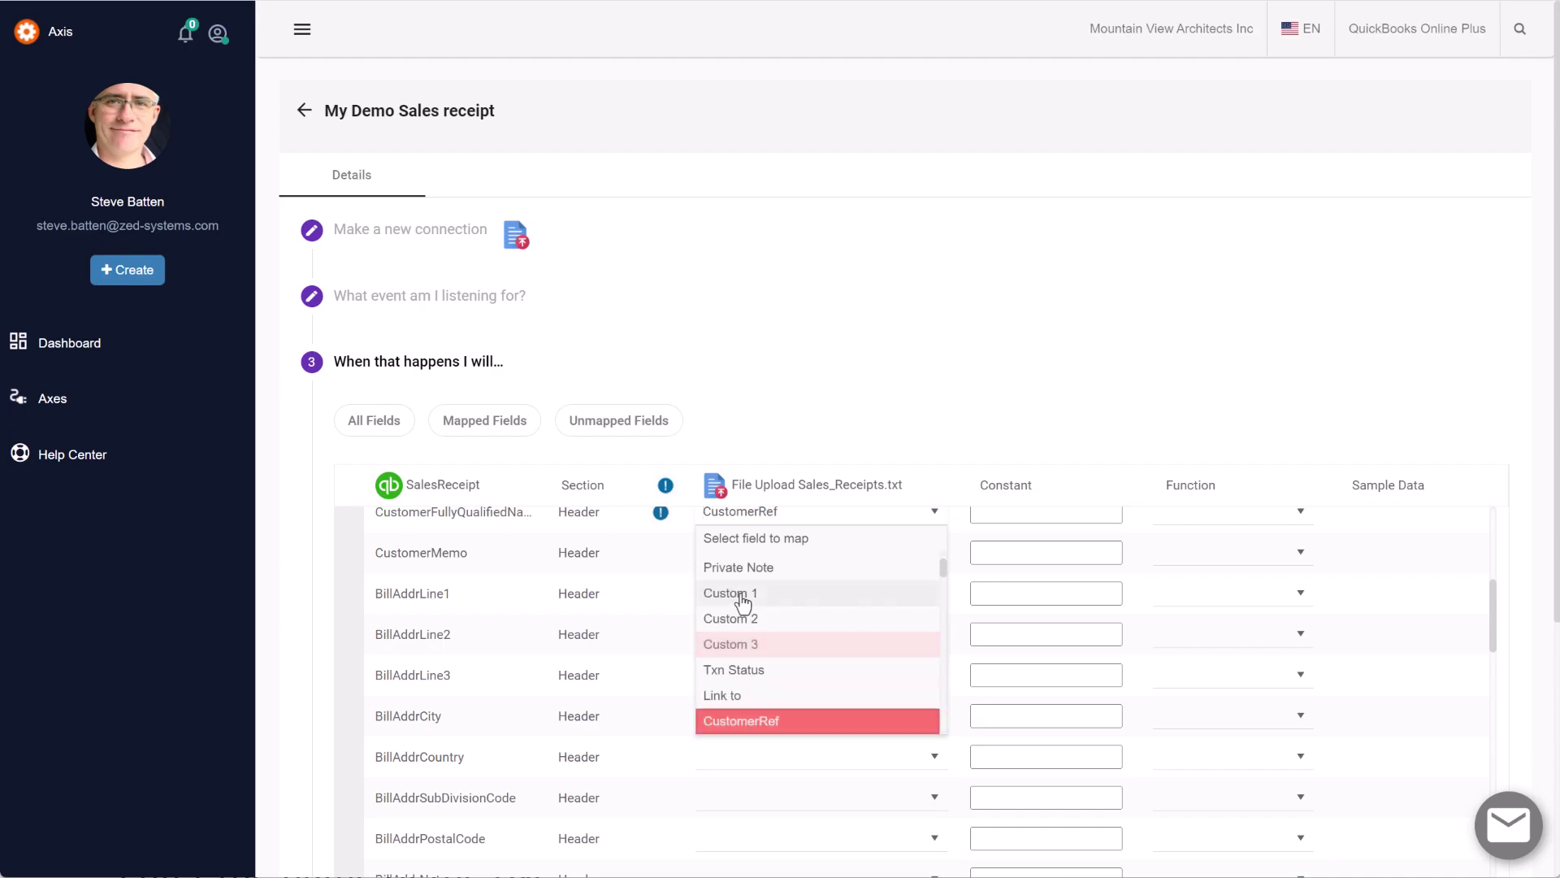
left_click(746, 721)
Step: Map LineSalesItemRefName in the Table section to the Item Ref column
scroll(772, 691, "down", 2)
scroll(786, 690, "down", 15)
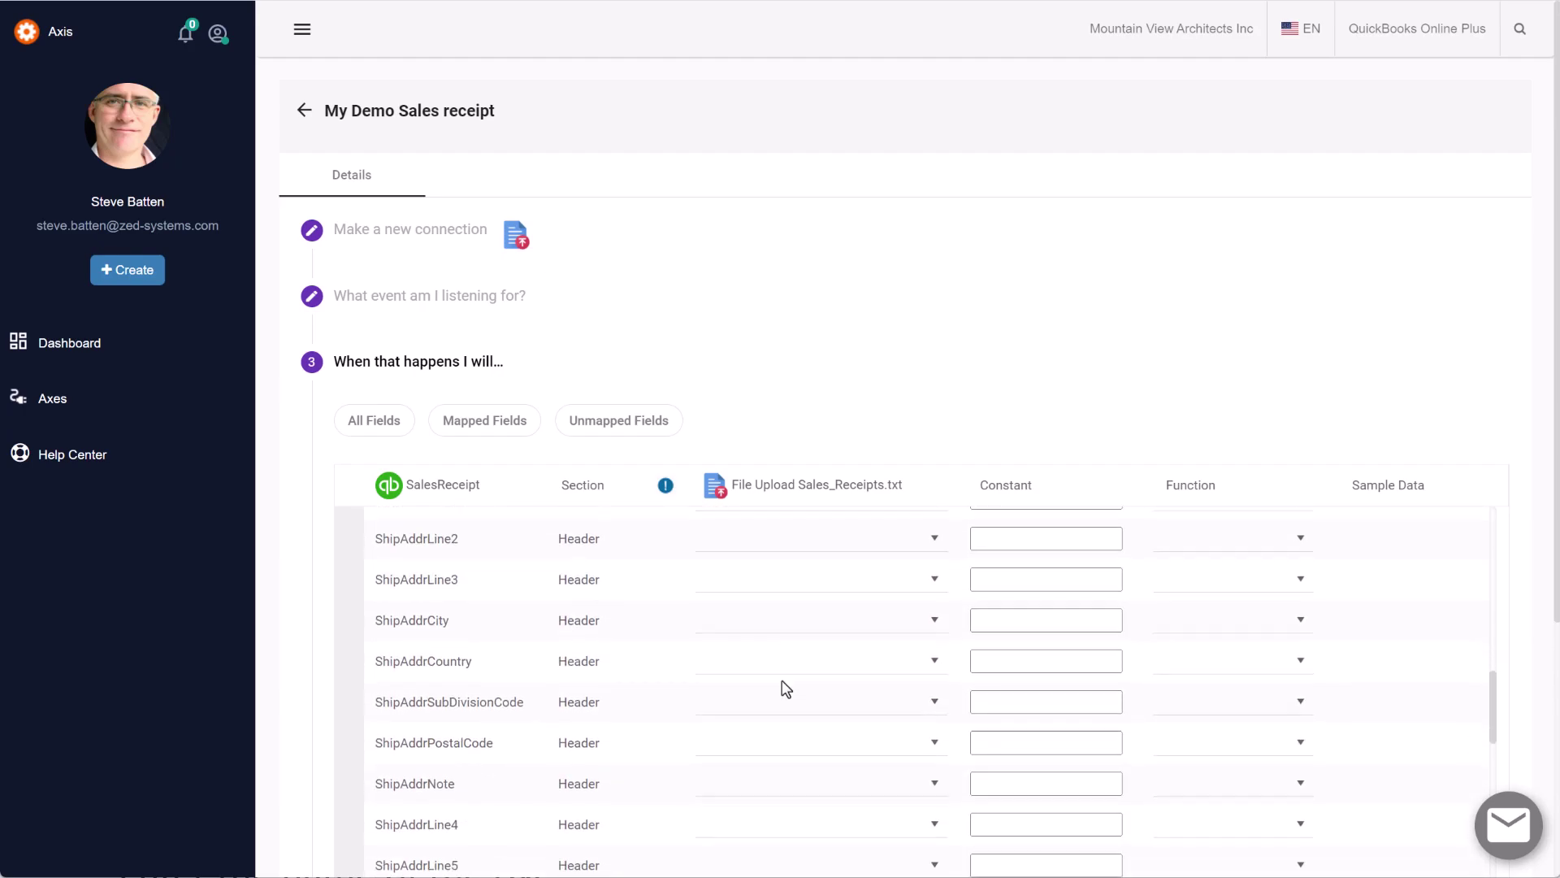
left_click(771, 587)
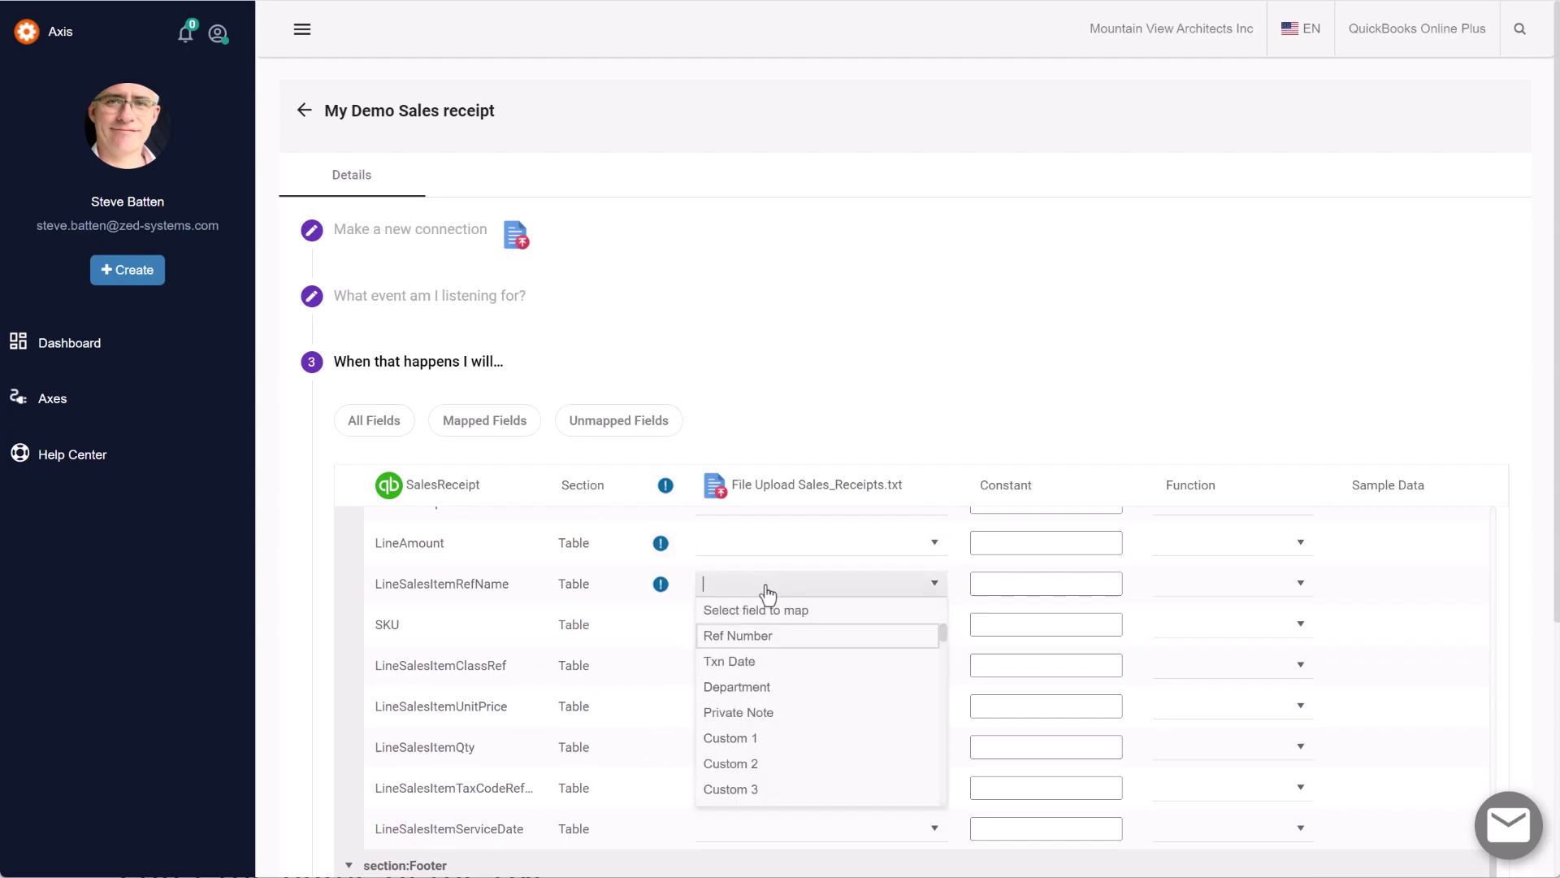
key("Up")
left_click(749, 793)
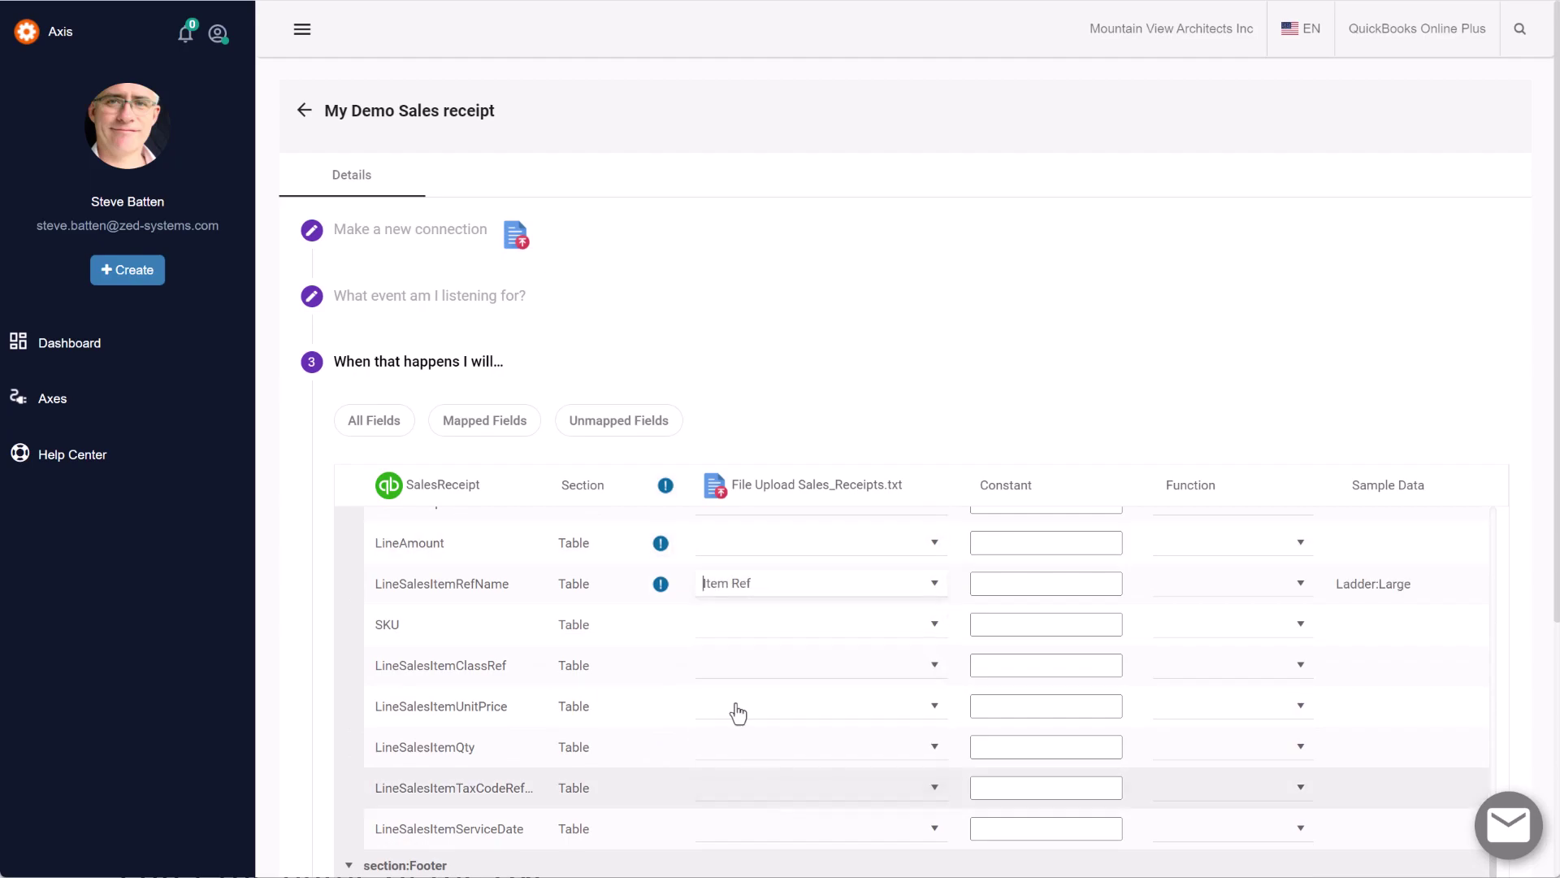
Step: Map LineAmount in the Table section to the Amount column
left_click(754, 546)
type("ApplyTaxAfterDiscount")
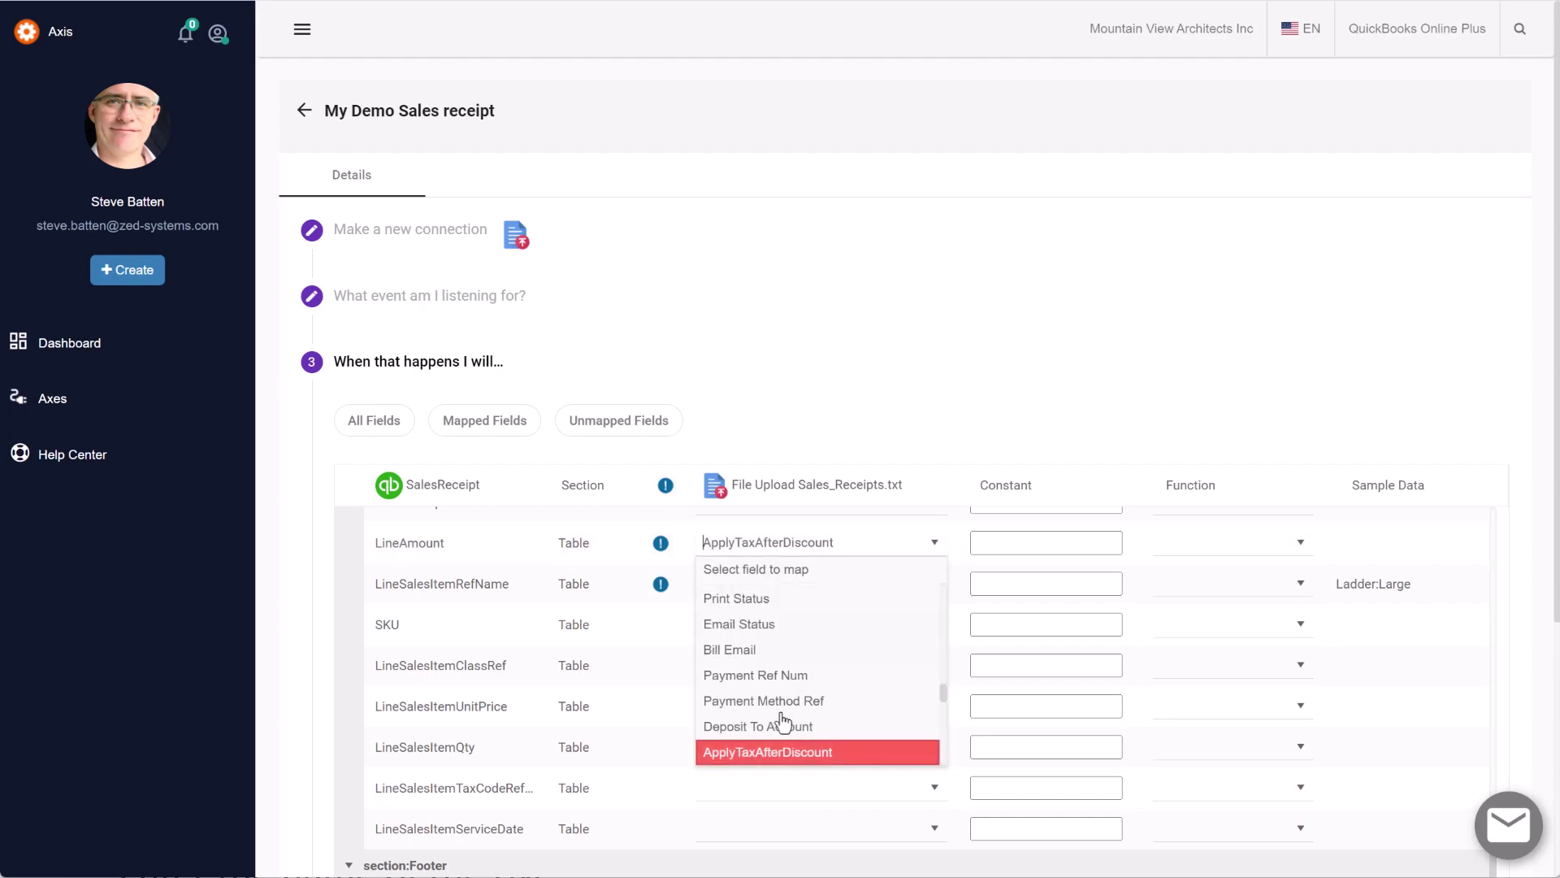
scroll(787, 693, "down", 2)
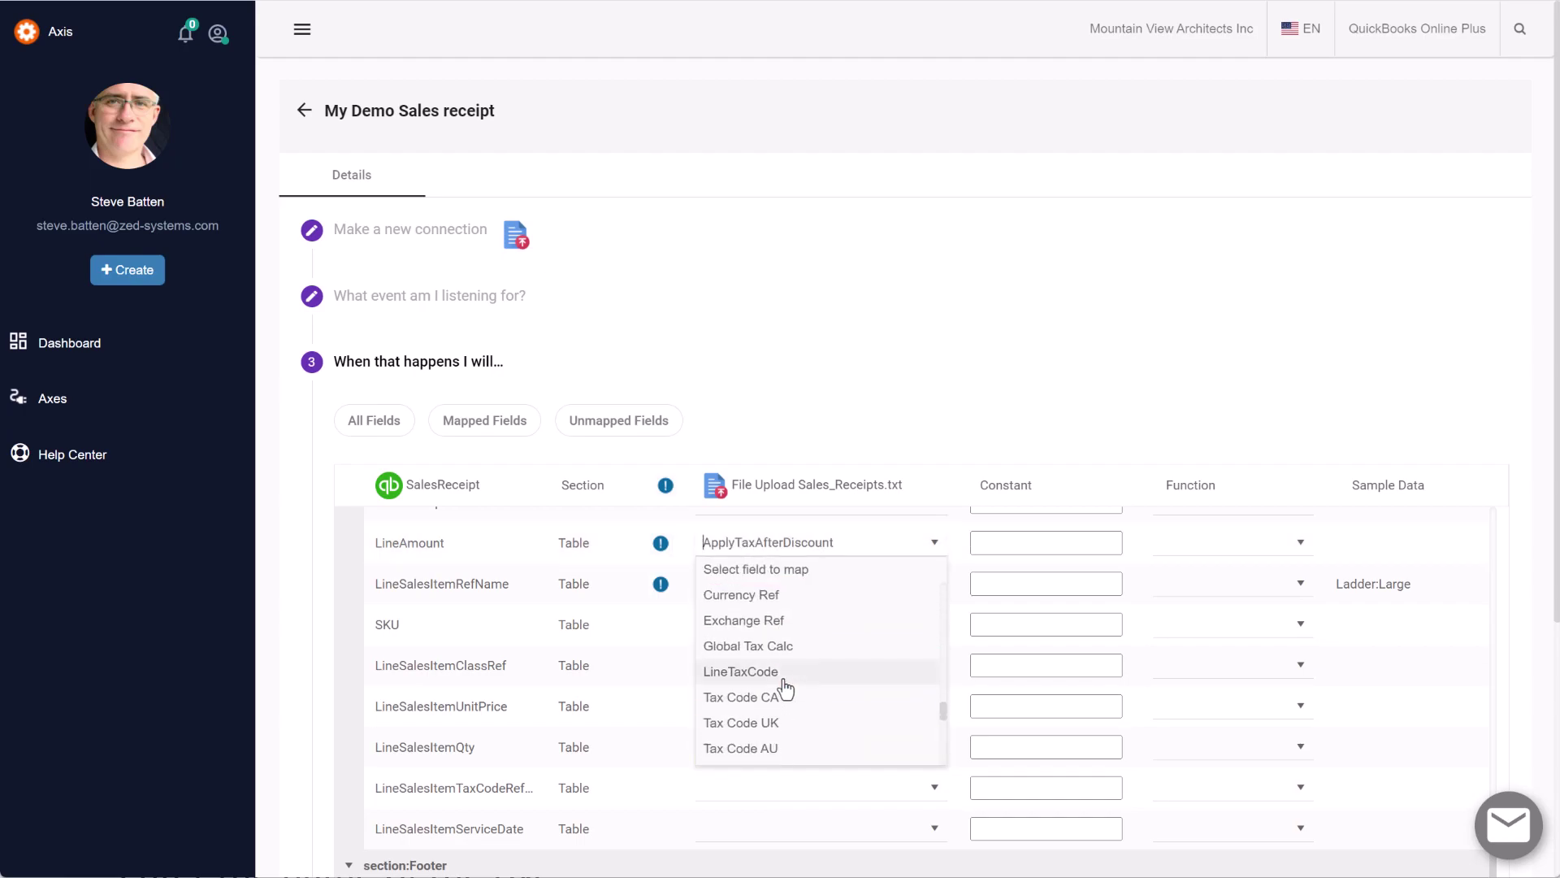
type("Amount")
left_click(749, 751)
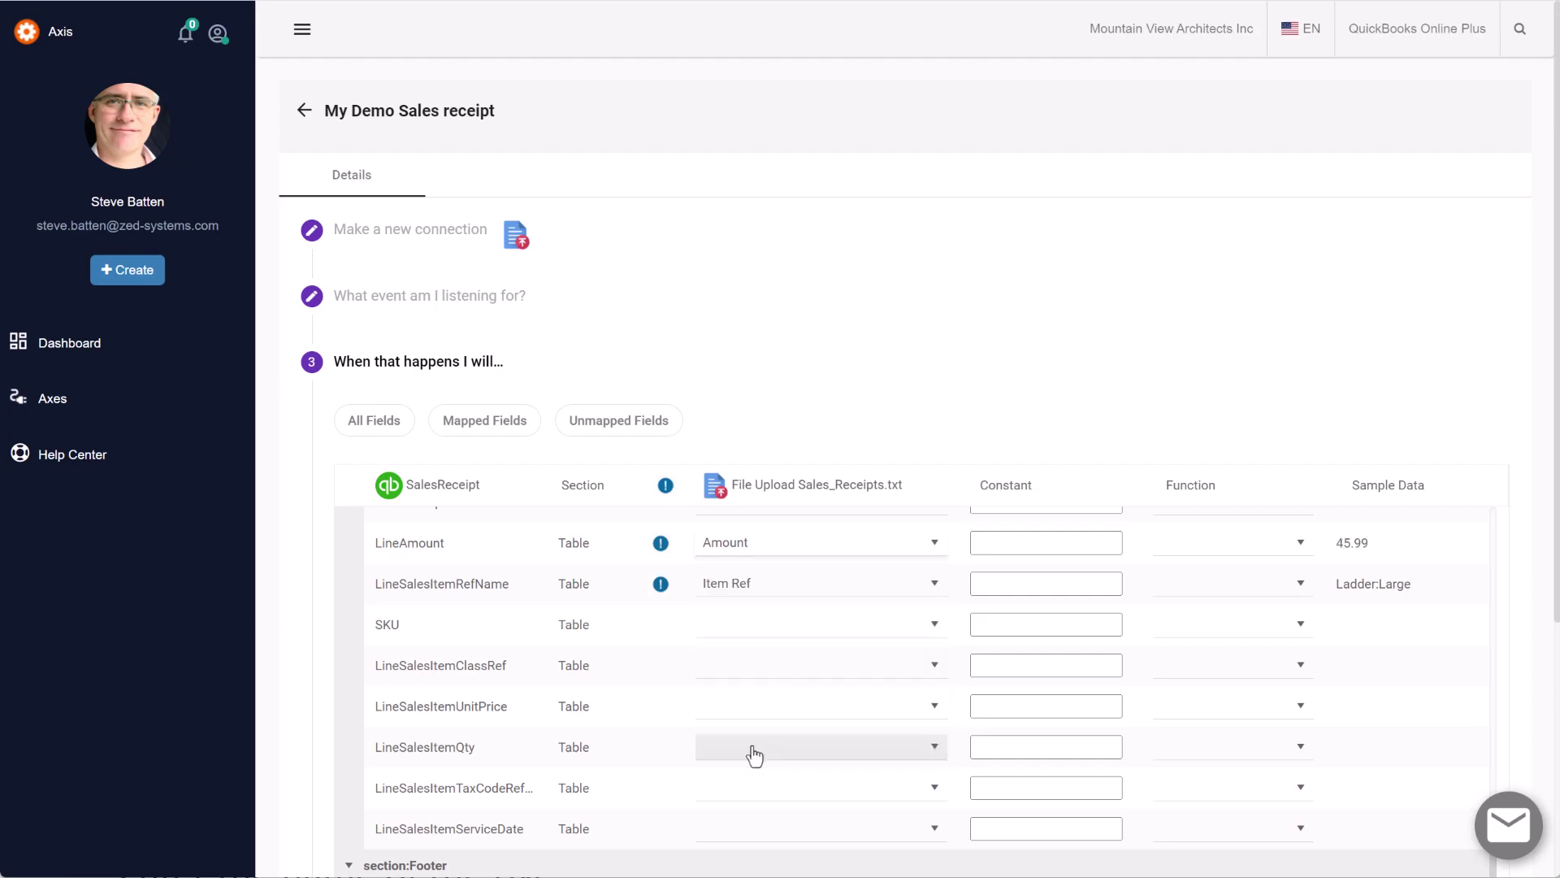
Step: Map LineSalesItemQty in the Table section to the Quantity column
left_click(748, 754)
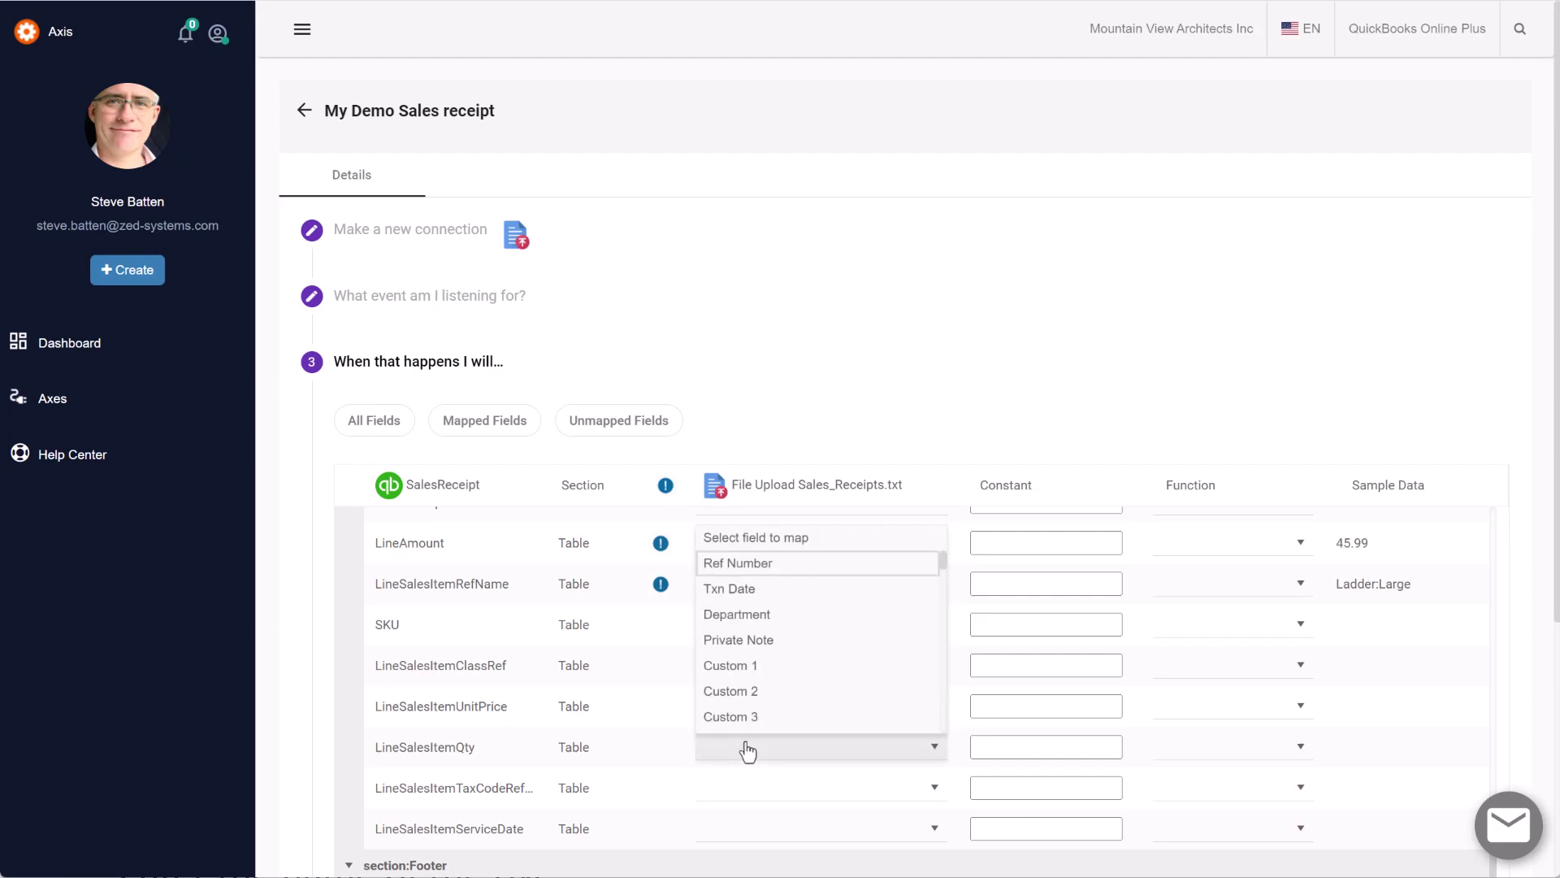
type("Quantity")
left_click(746, 721)
Step: Map LineDescription in the Table section to the file's Description column
scroll(748, 693, "up", 3)
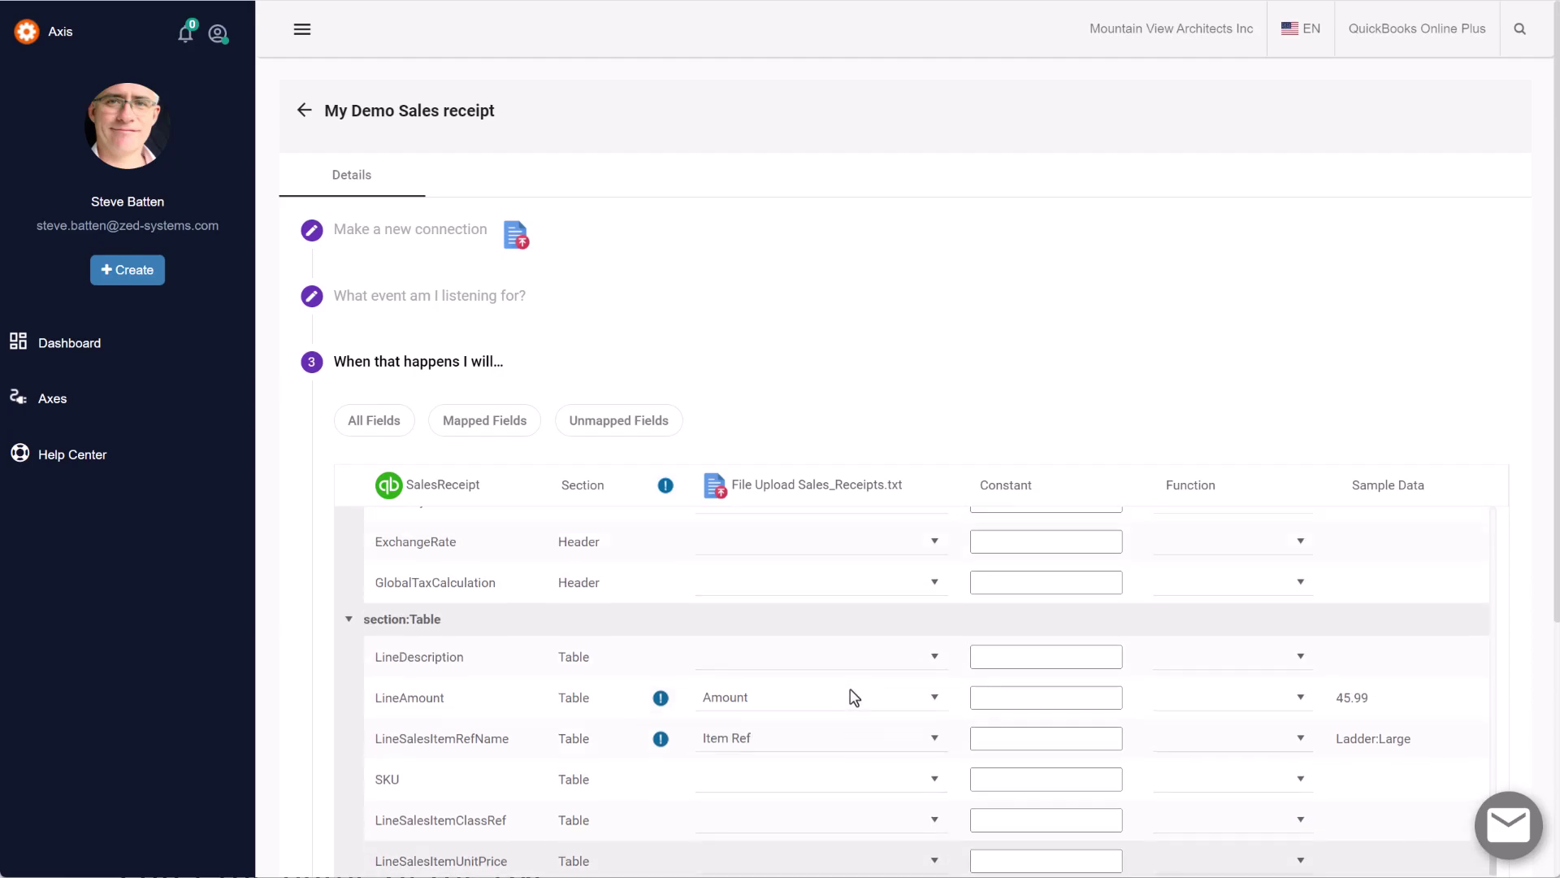
left_click(785, 695)
type("Department")
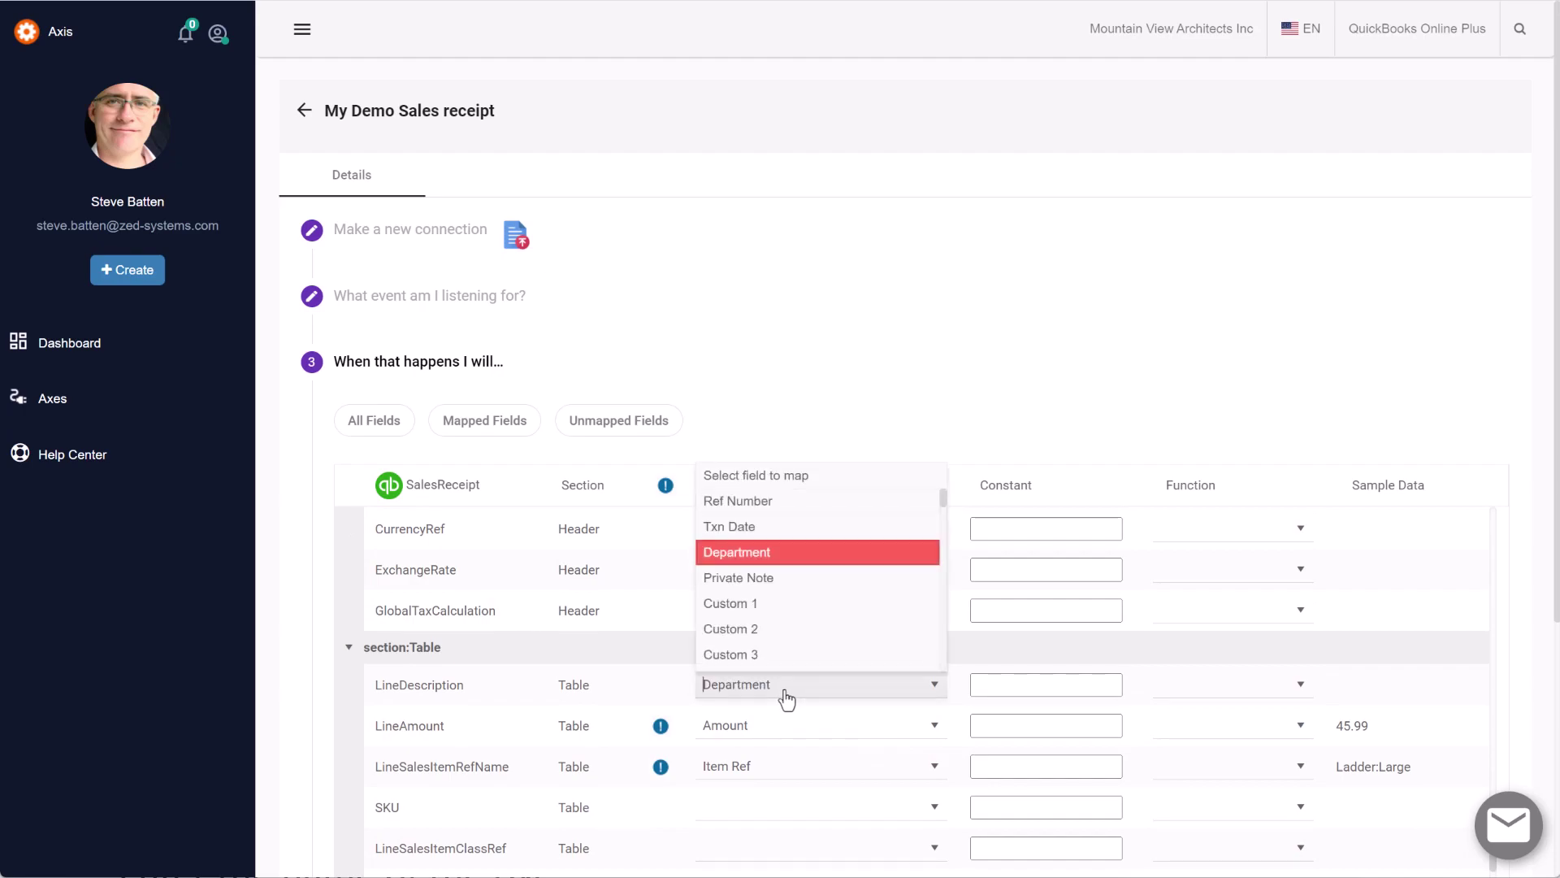
type("d")
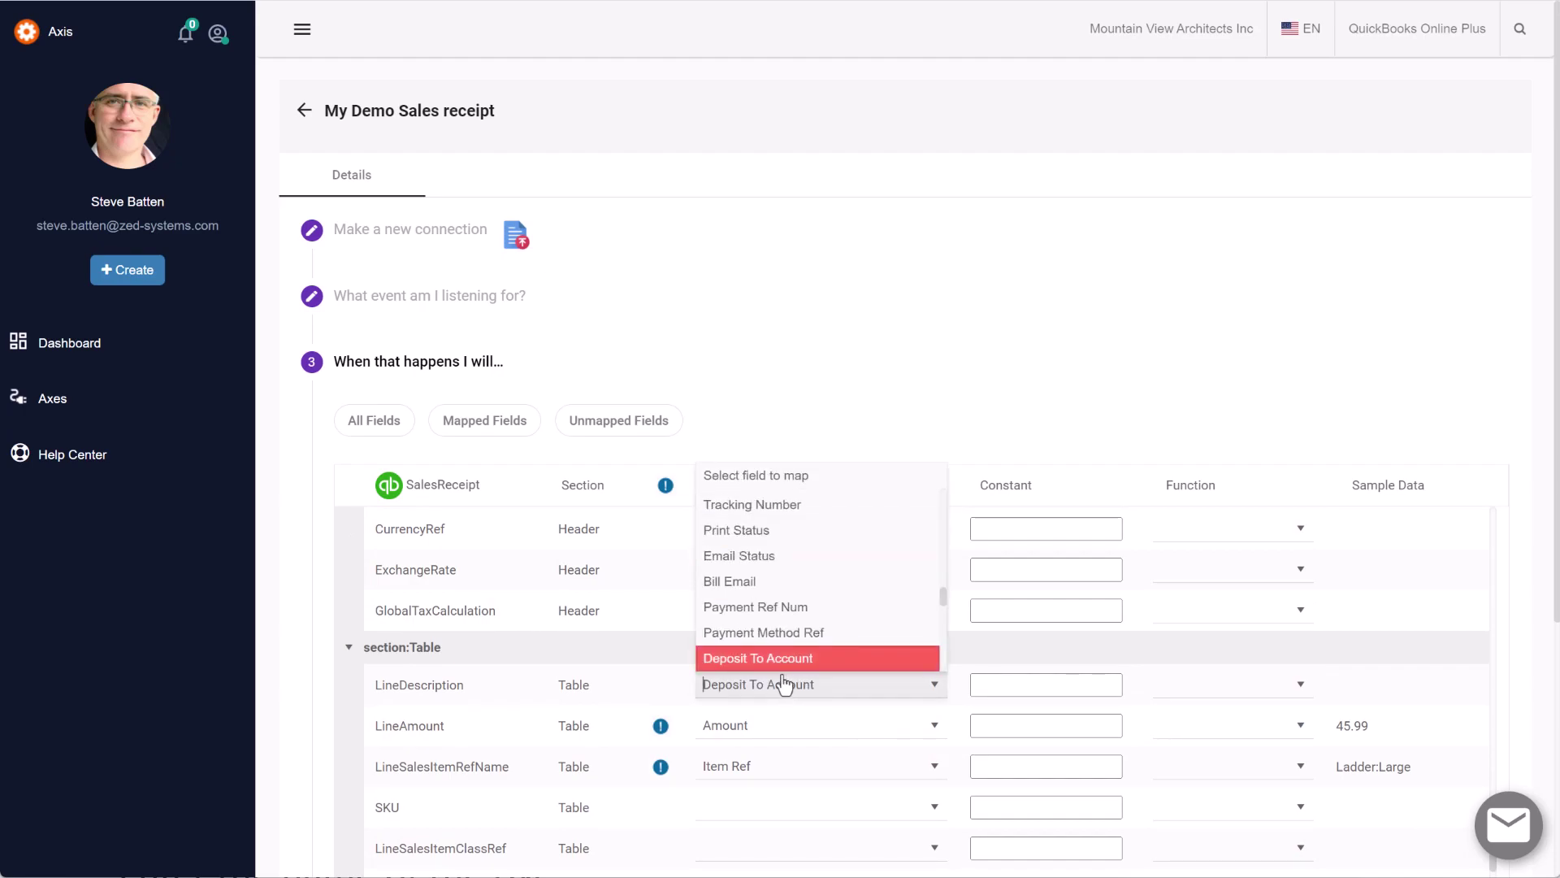
type("d")
key("Return")
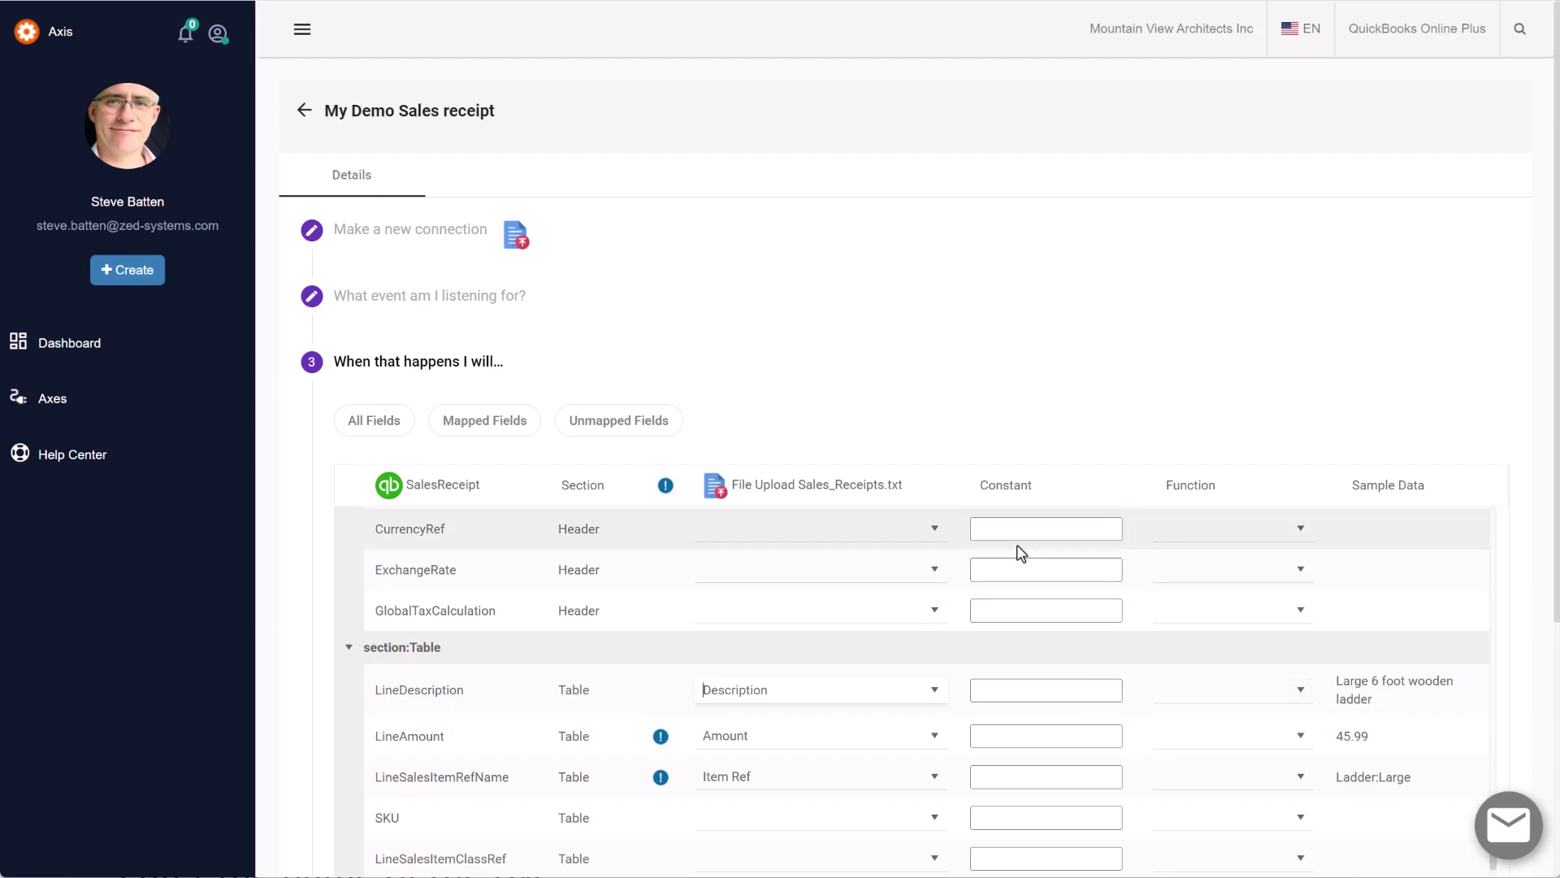
scroll(1021, 554, "up", 10)
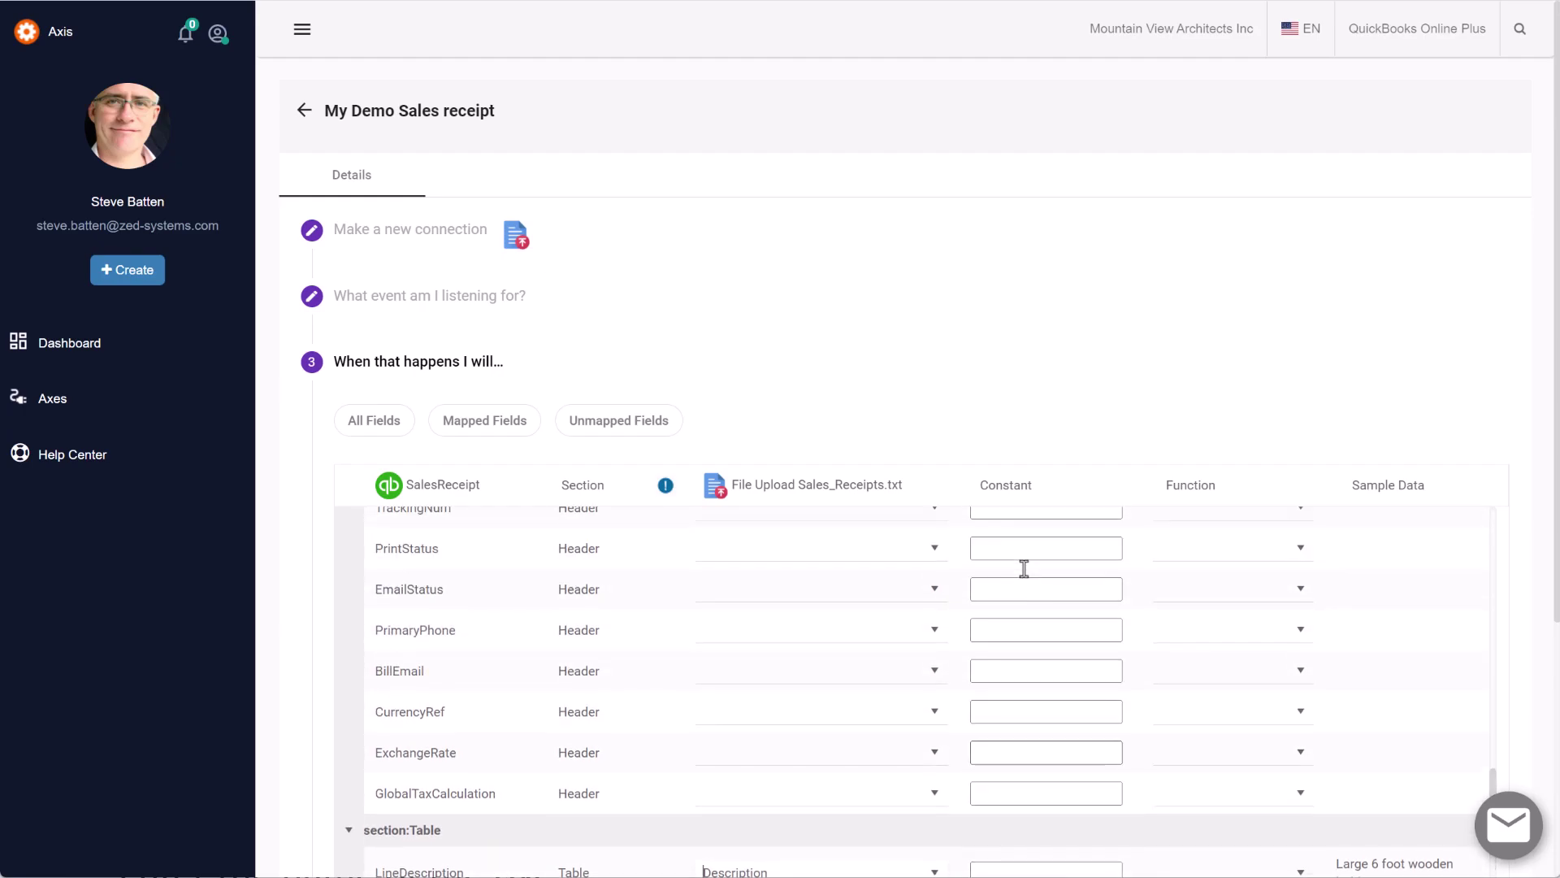
Step: Set the TxnDate header field to the constant 07/29/2023 instead of a file column
scroll(1024, 569, "up", 10)
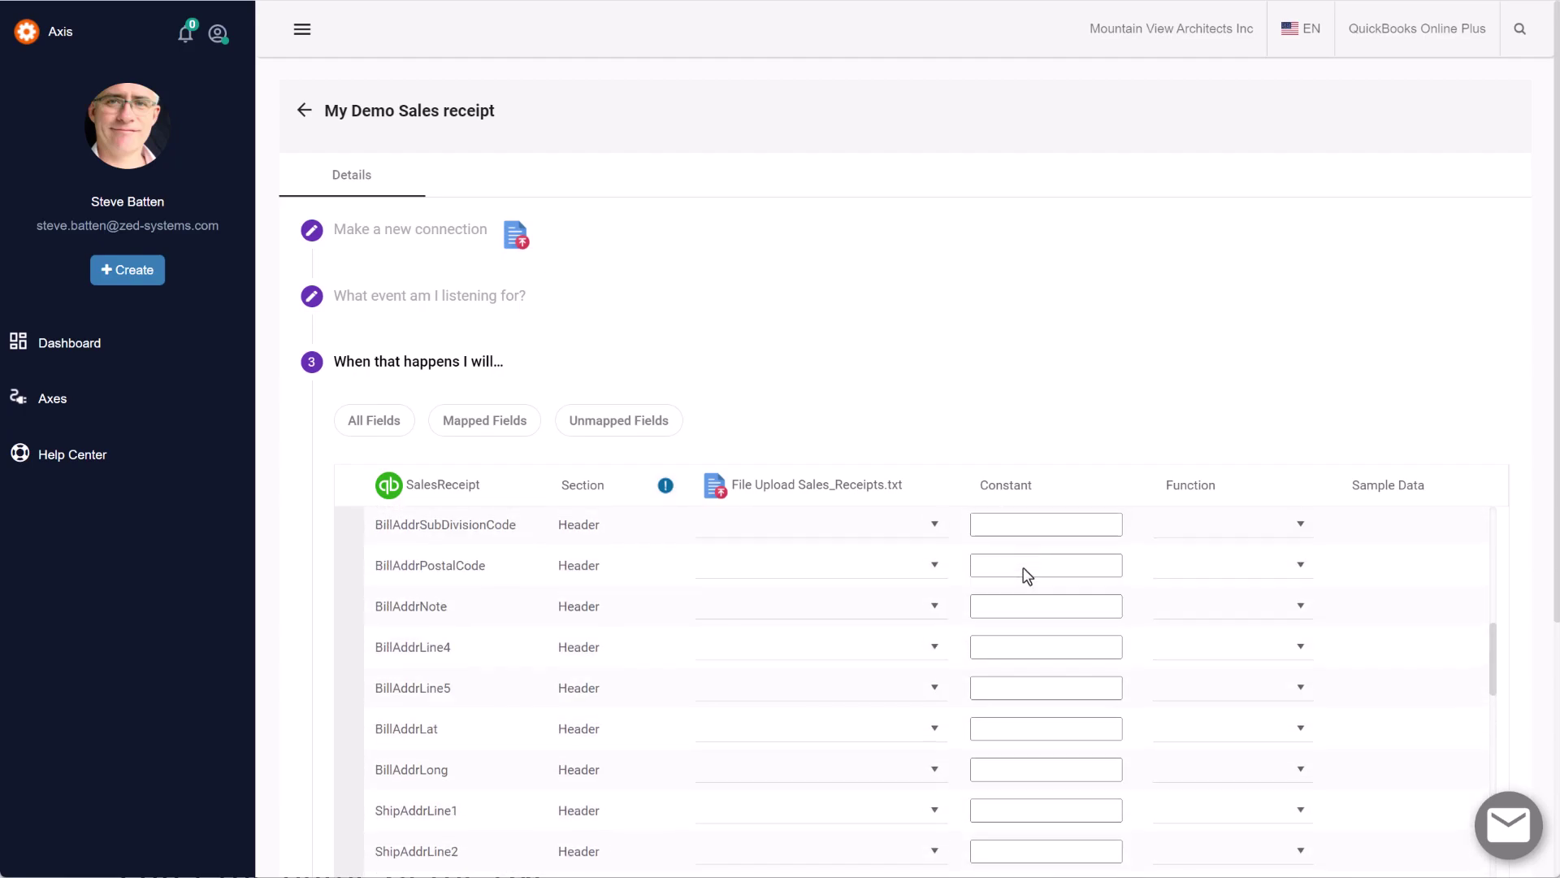
scroll(1025, 575, "up", 2)
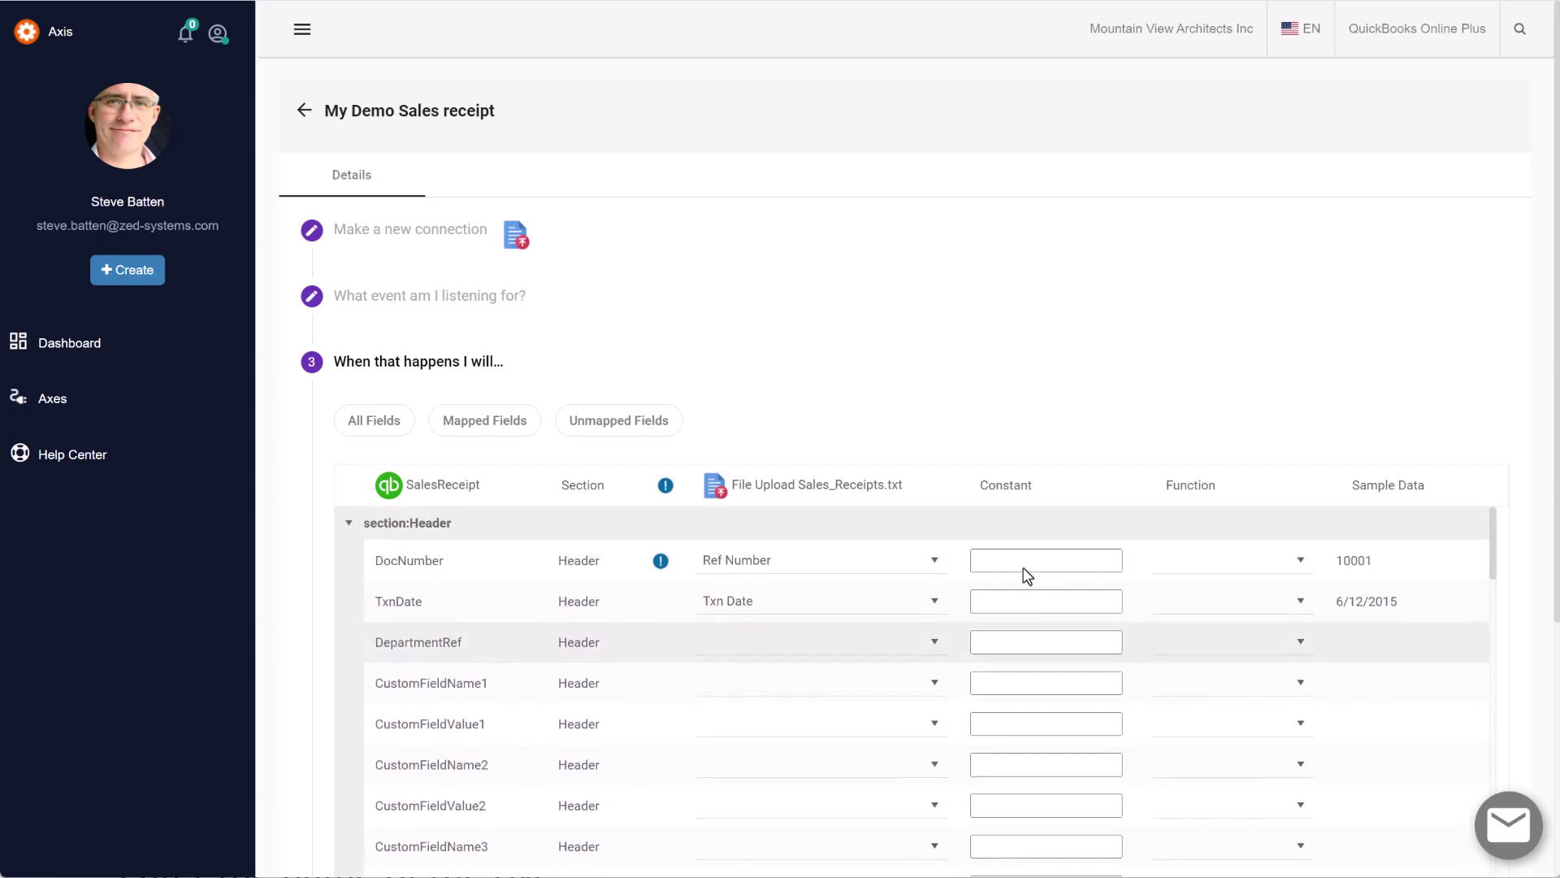
left_click(1005, 605)
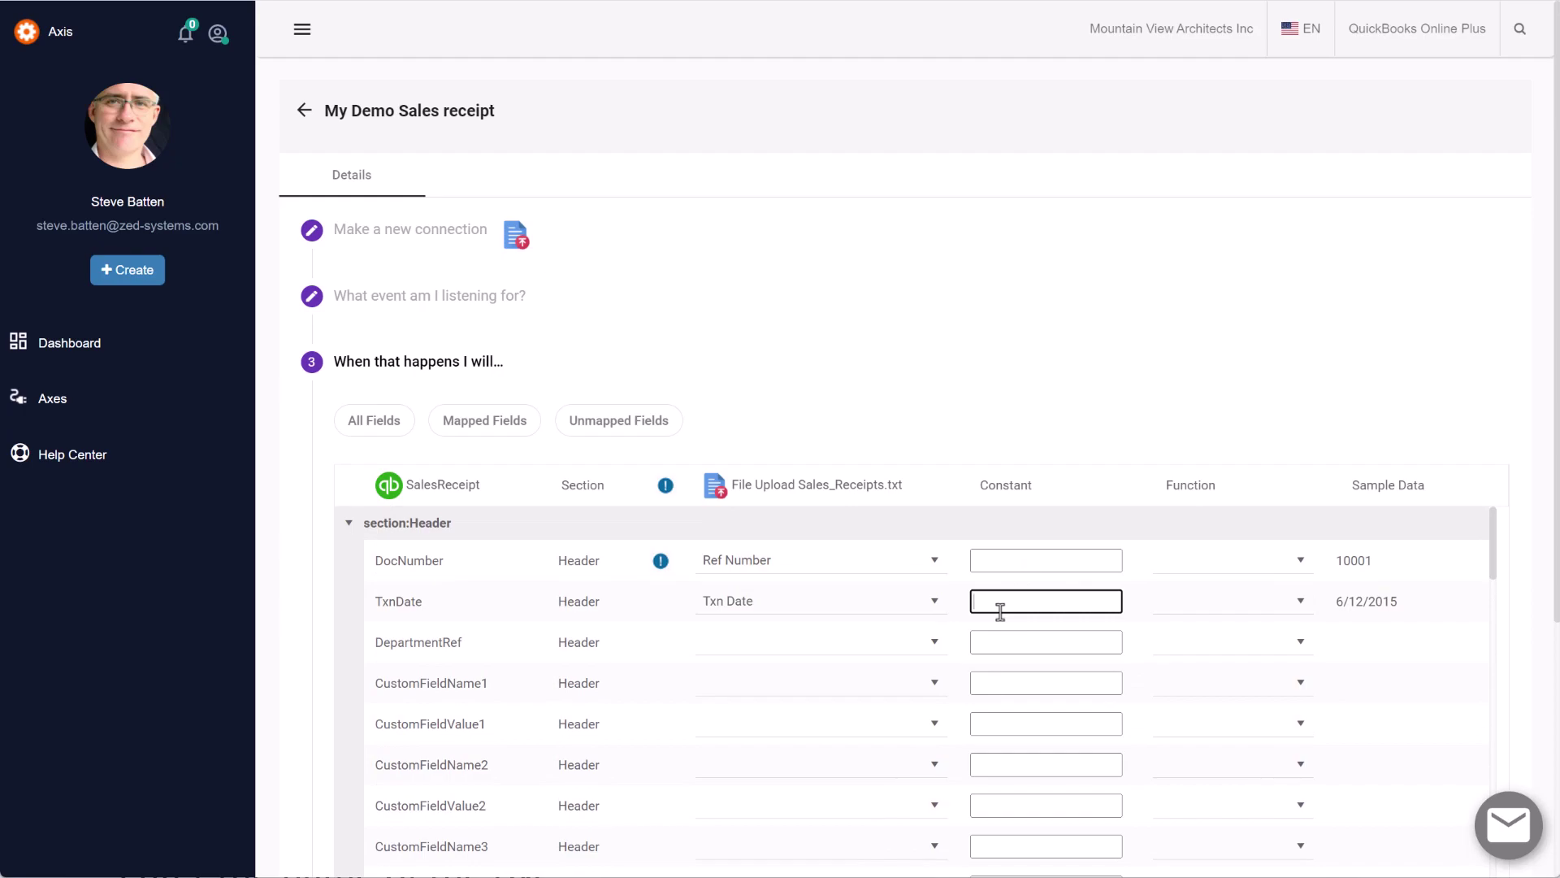
type("07/29/2023")
left_click(892, 640)
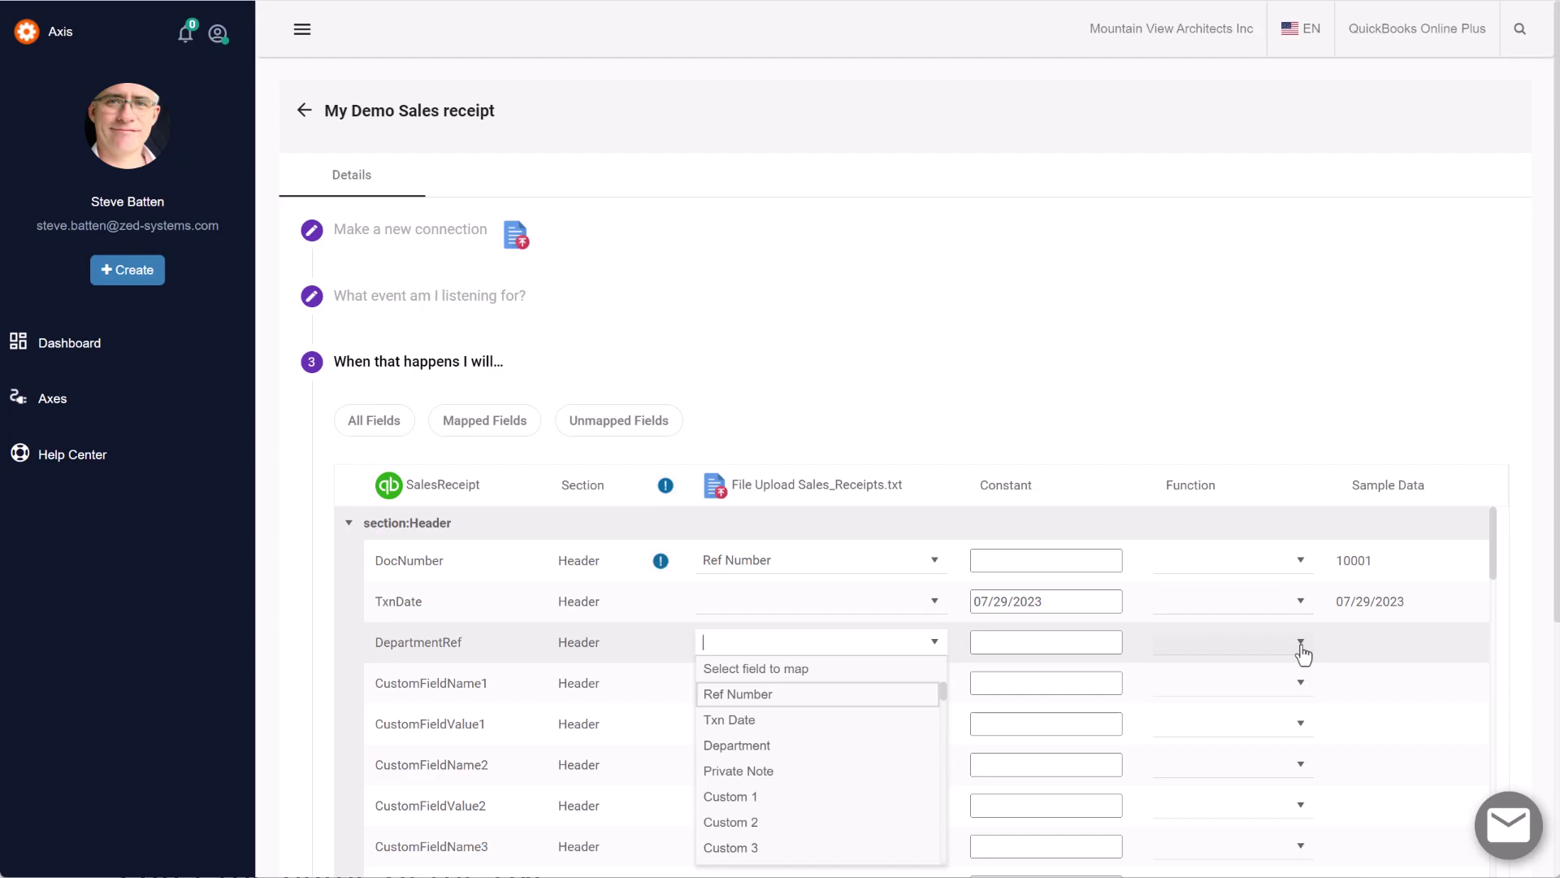
Step: Show only the mapped SalesReceipt fields and review their columns, constants and sample data
left_click(499, 429)
scroll(850, 647, "down", 1)
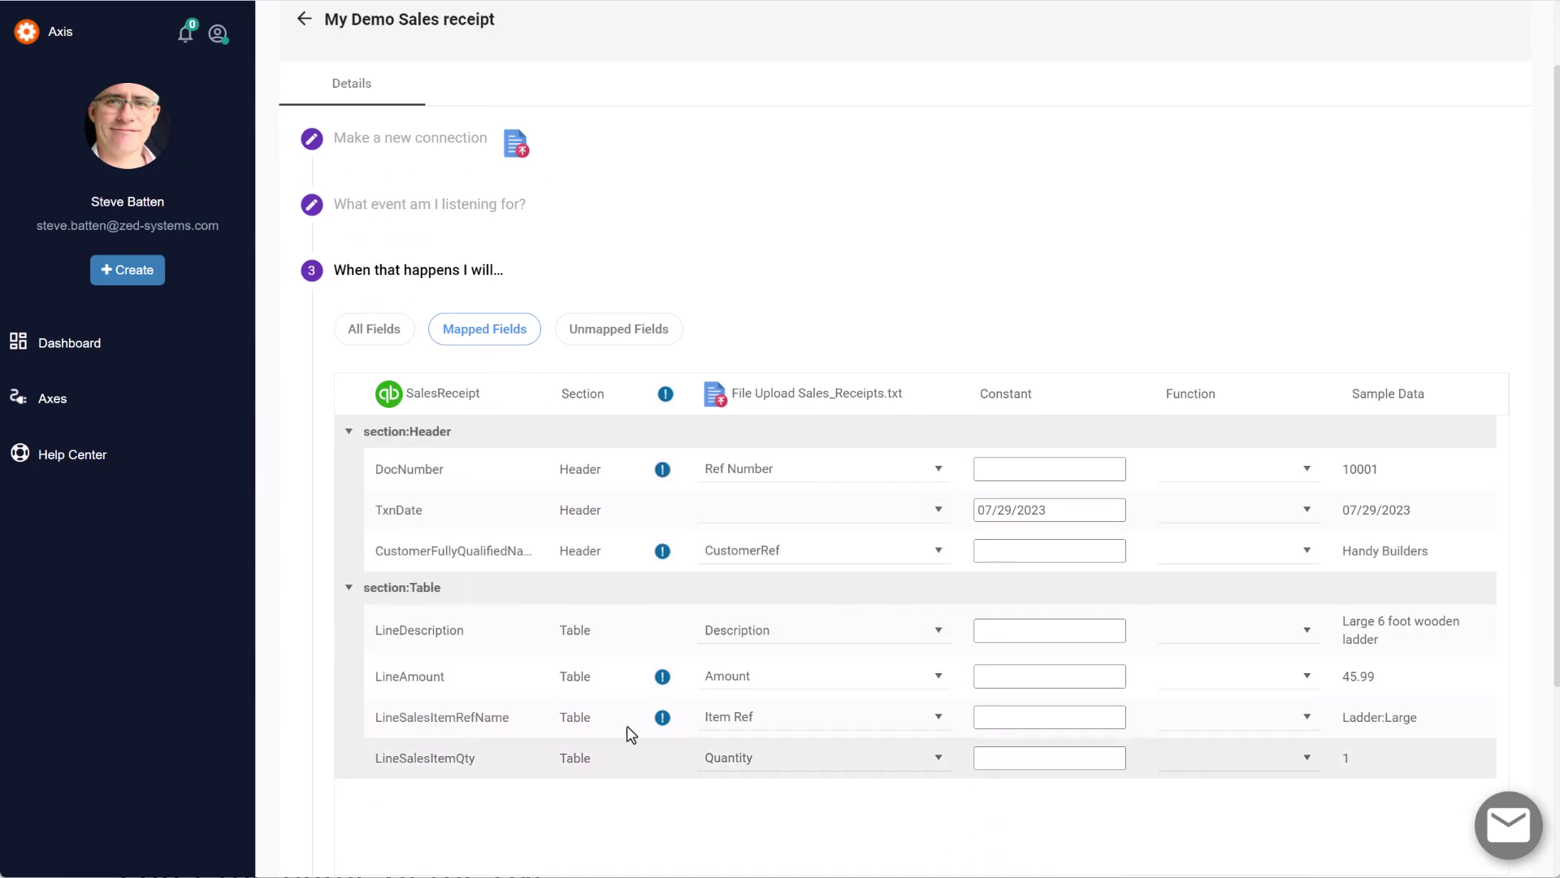
scroll(641, 695, "down", 1)
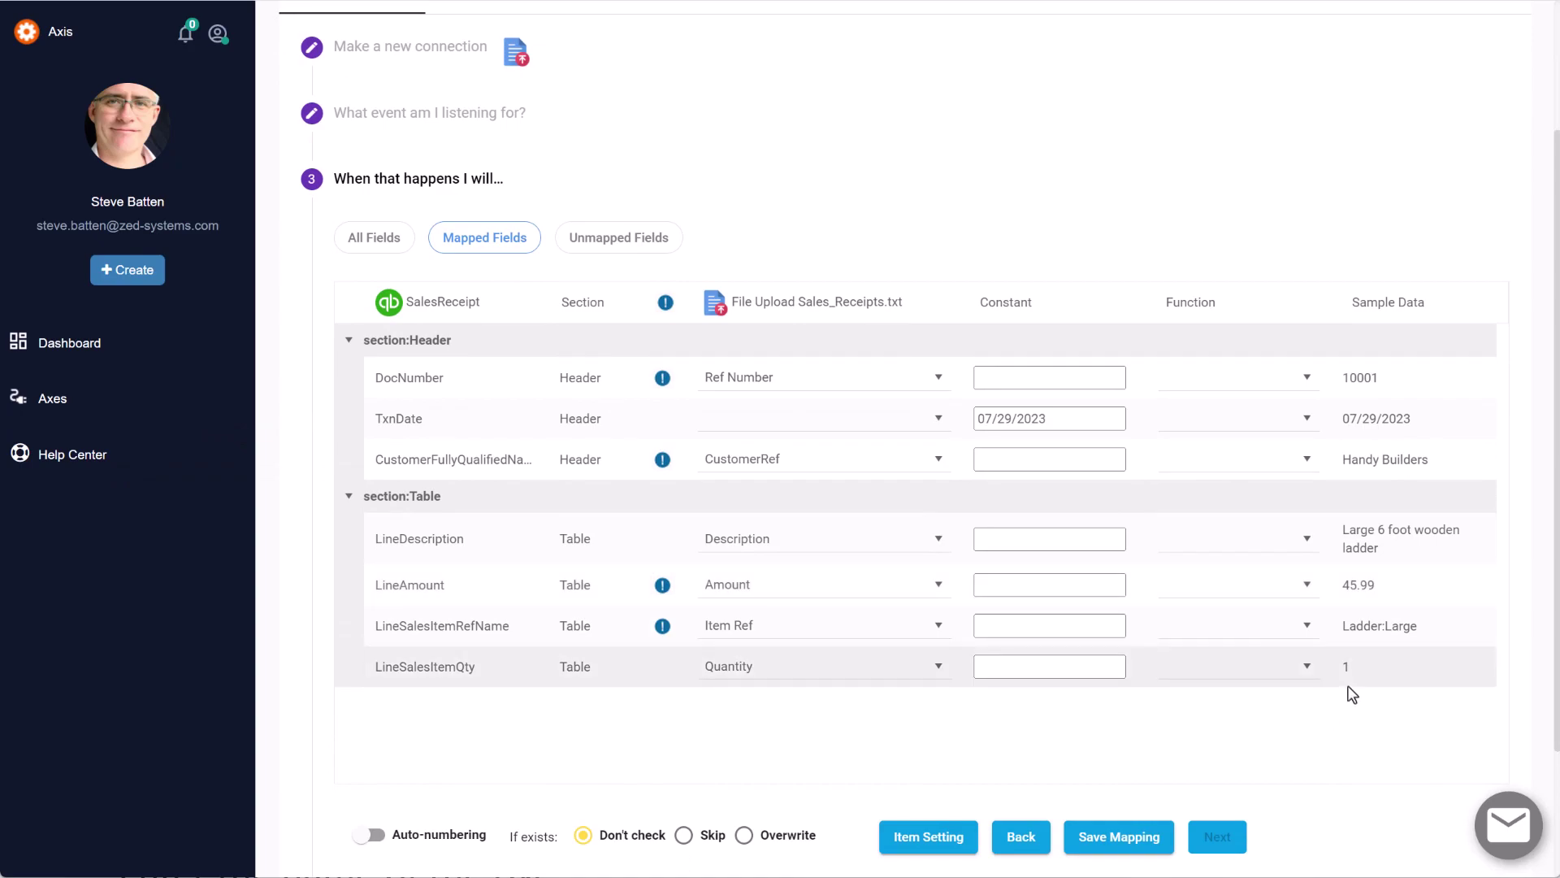
Step: Turn on Auto-numbering for the receipts, then save the mapping and continue to the test stage
scroll(1349, 694, "down", 1)
left_click(370, 834)
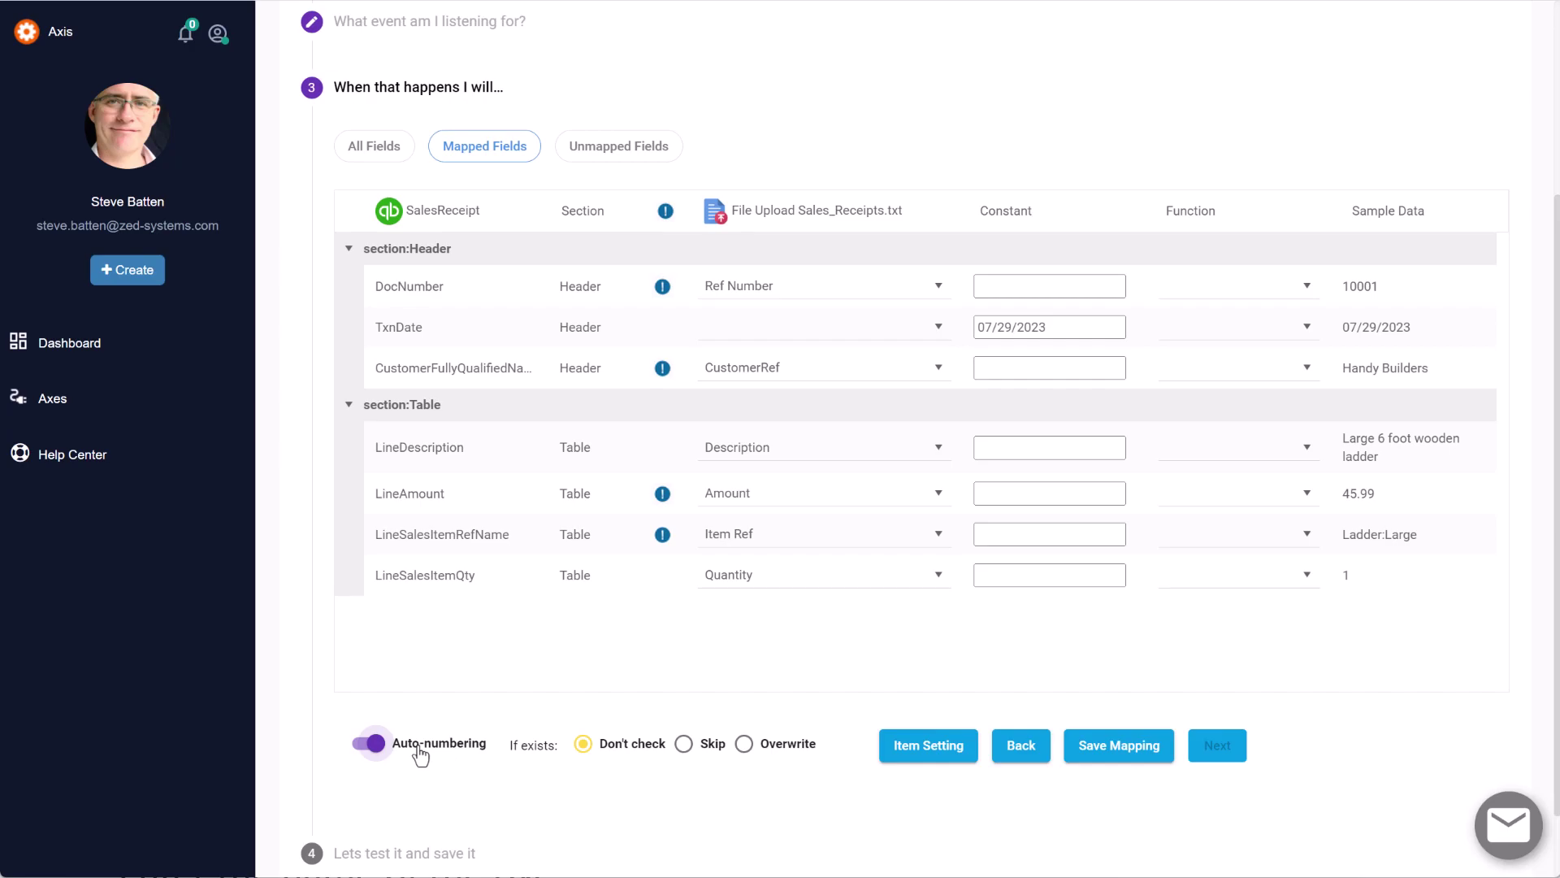
left_click(1118, 760)
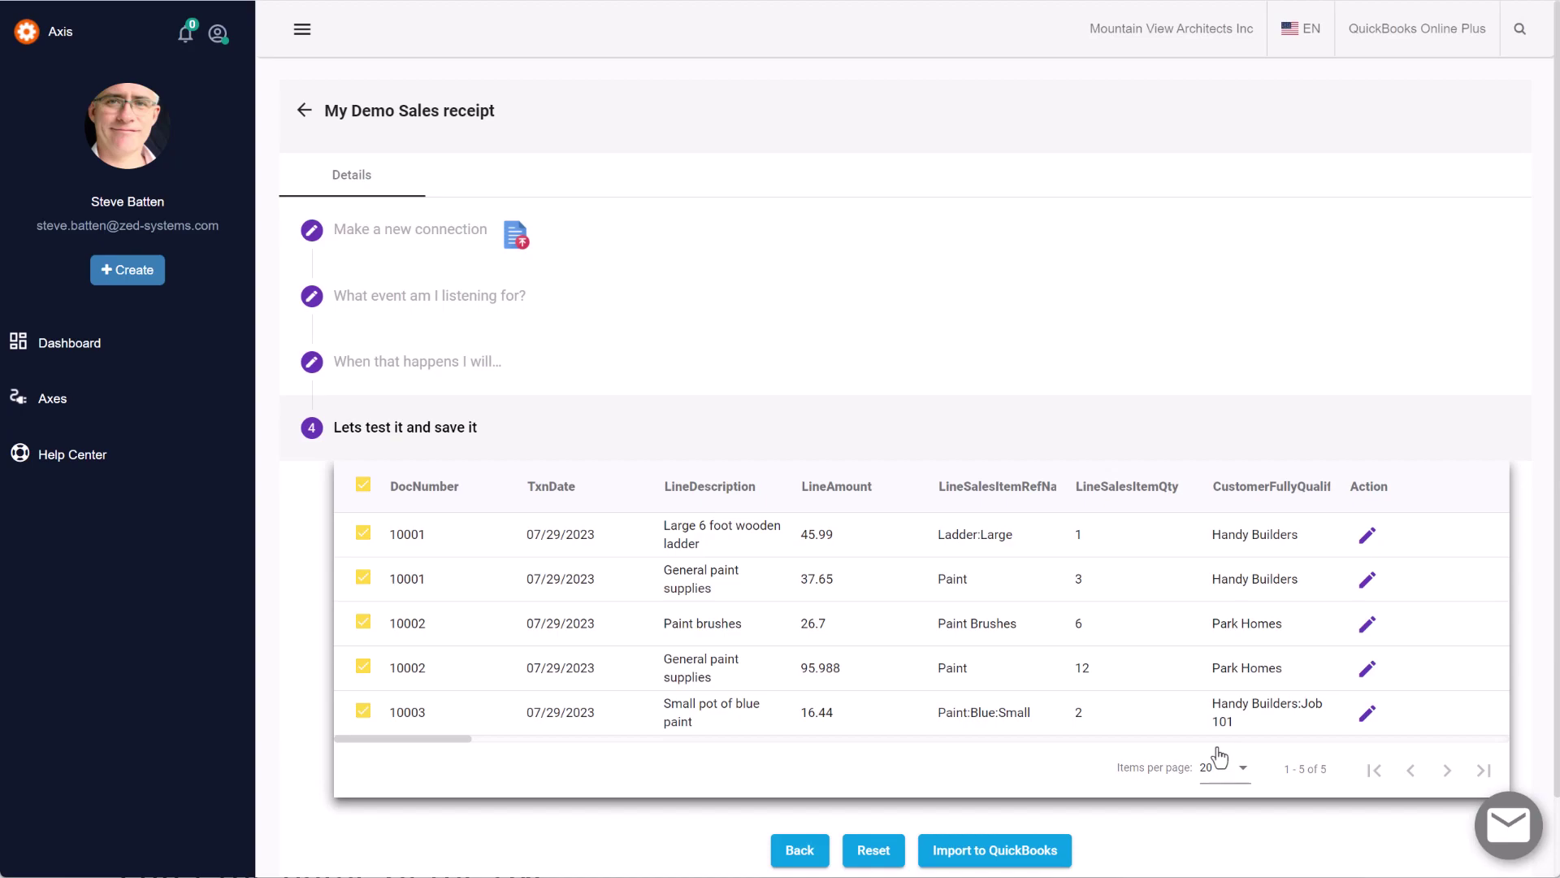
Step: Open the large wooden ladder line for editing in the import preview
scroll(1136, 682, "down", 2)
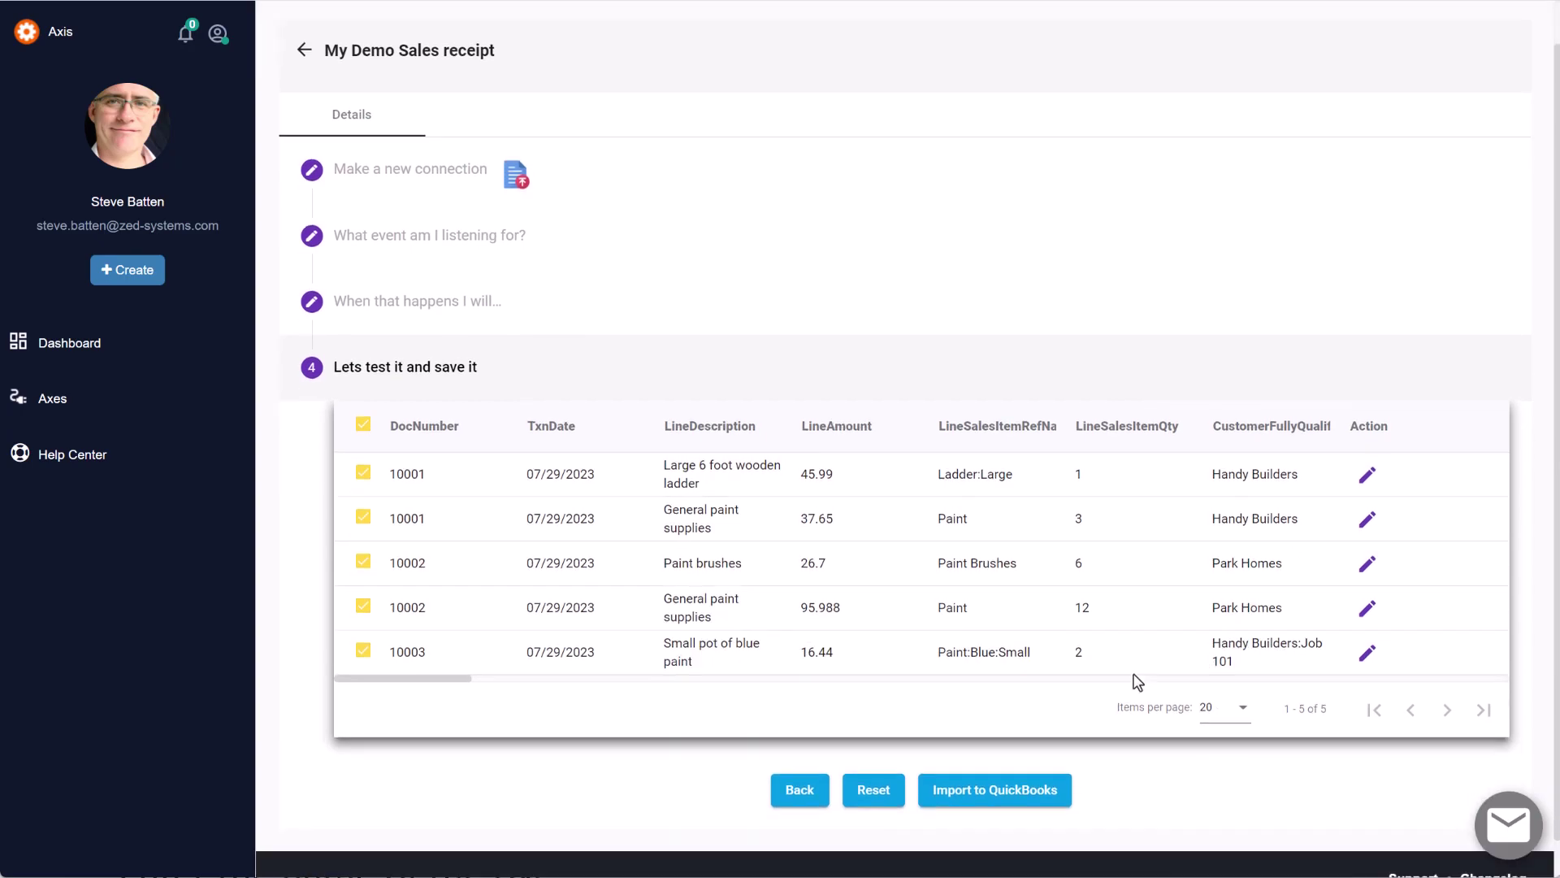
left_click(1367, 446)
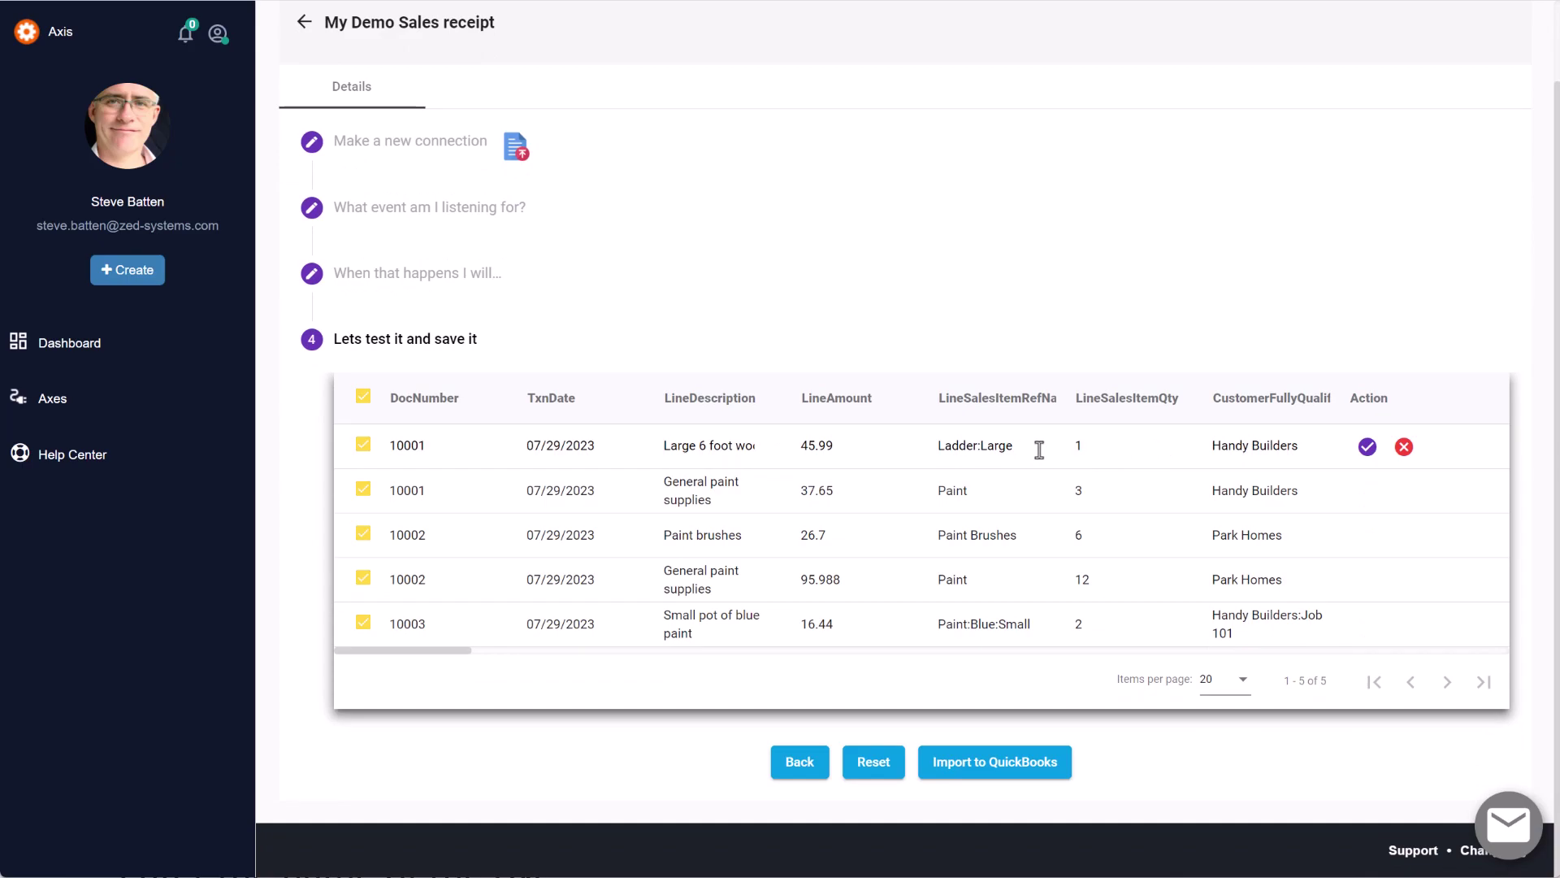
left_click(1007, 658)
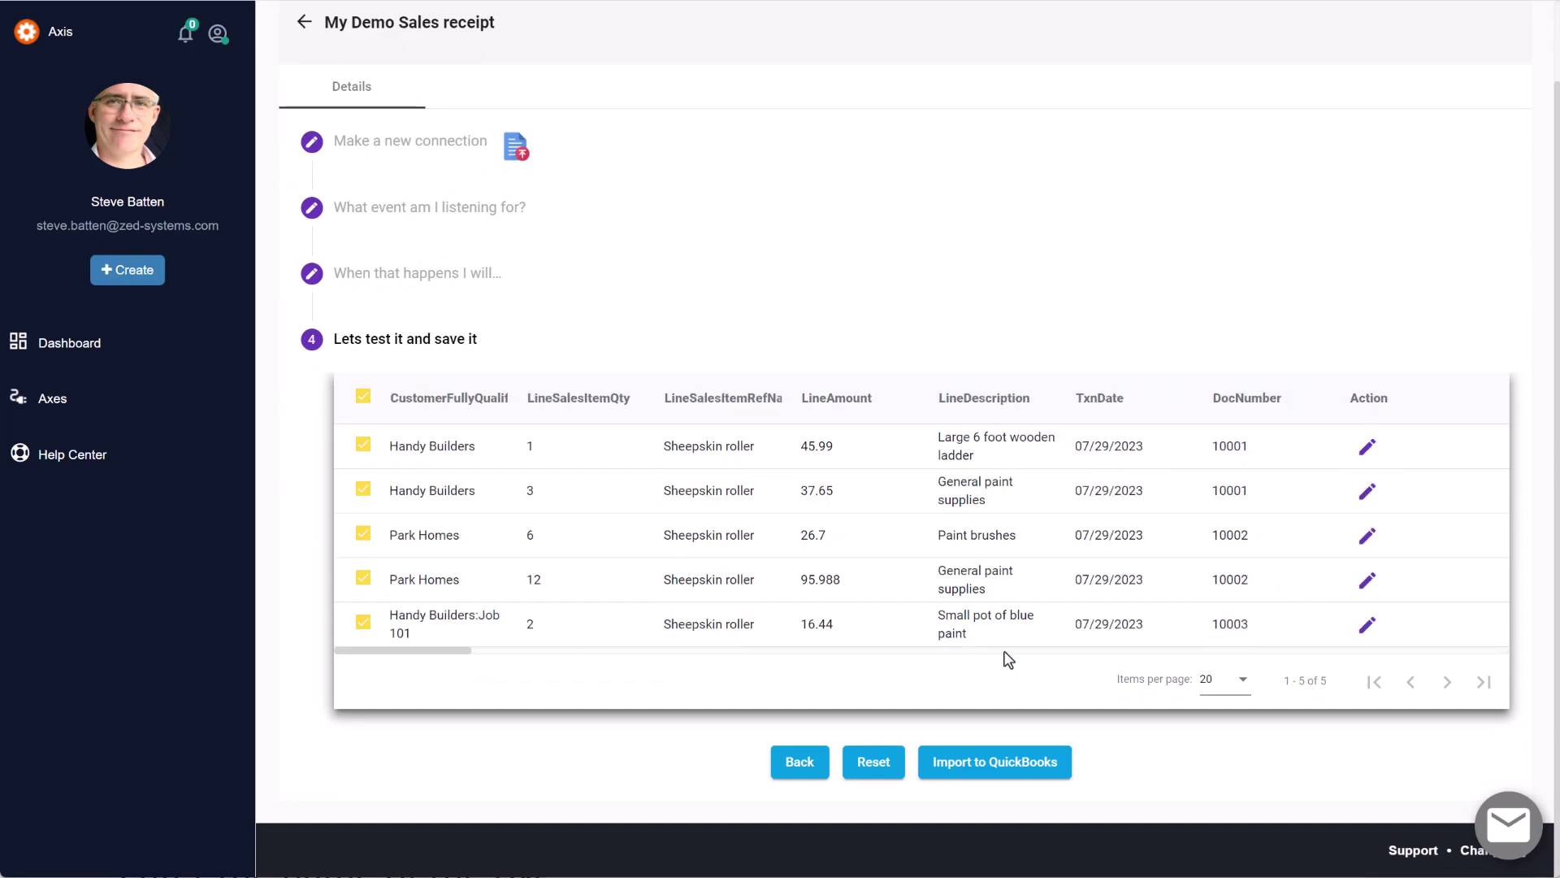
Step: Import all the previewed sales receipts into QuickBooks and go to the Dashboard once the import summary is closed
left_click(1010, 761)
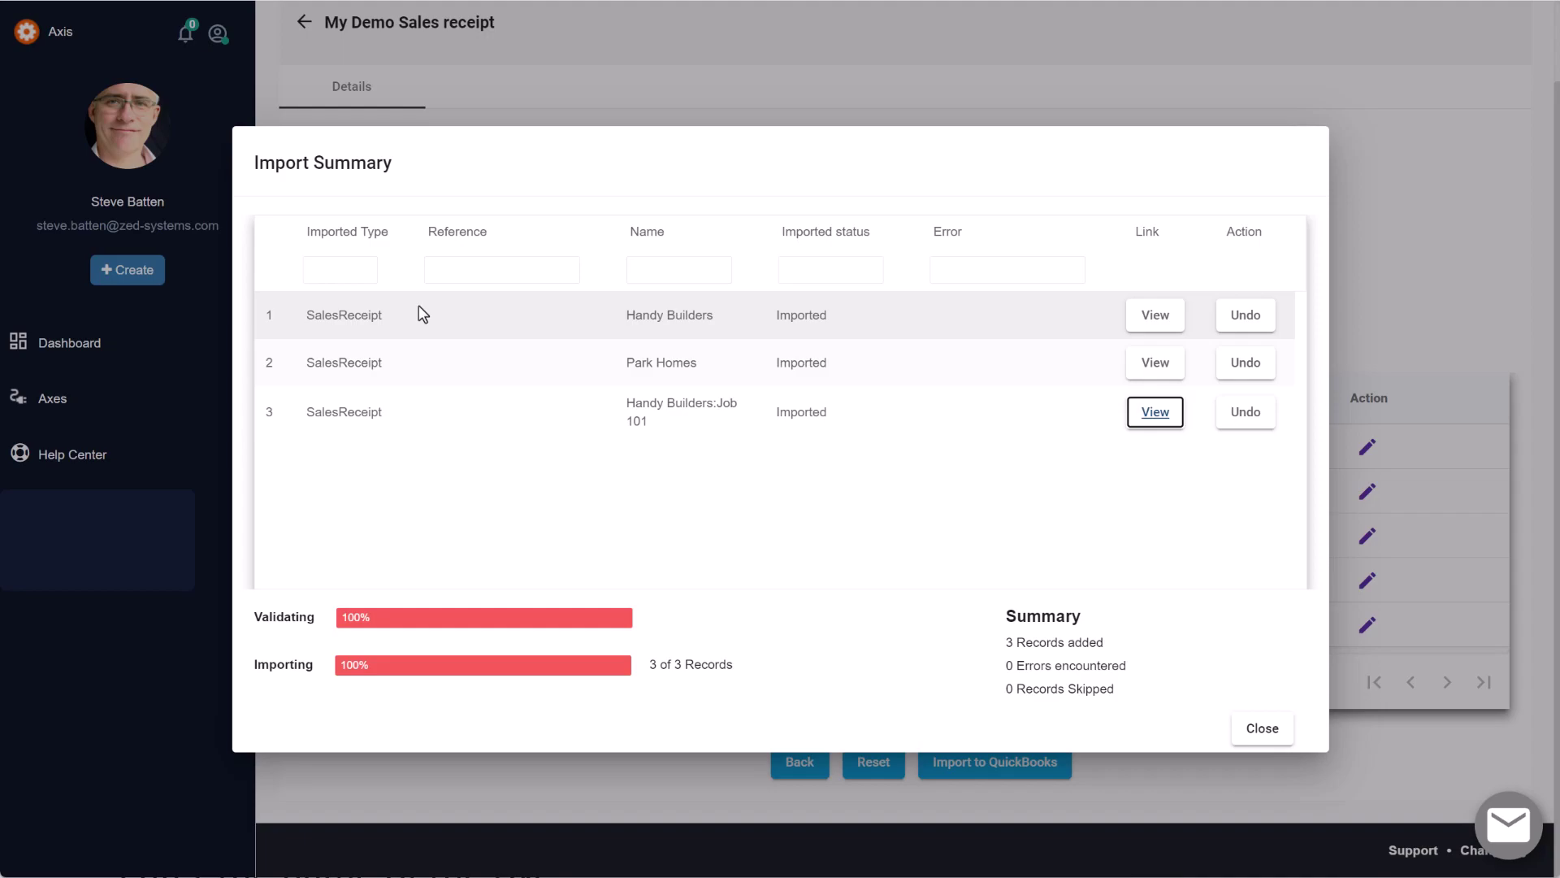
left_click(1282, 735)
left_click(120, 356)
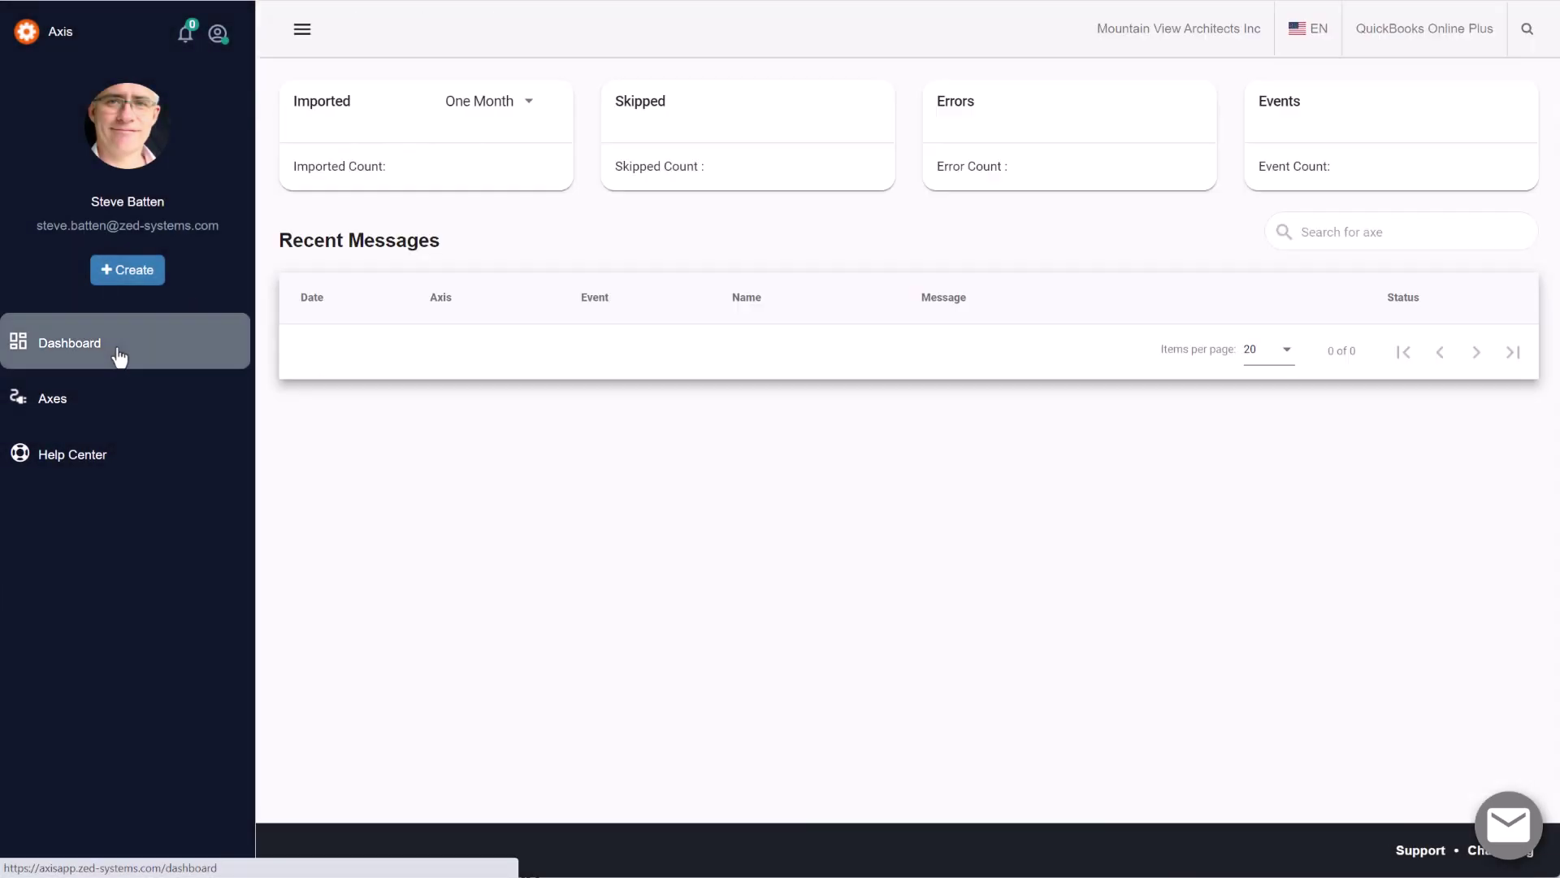